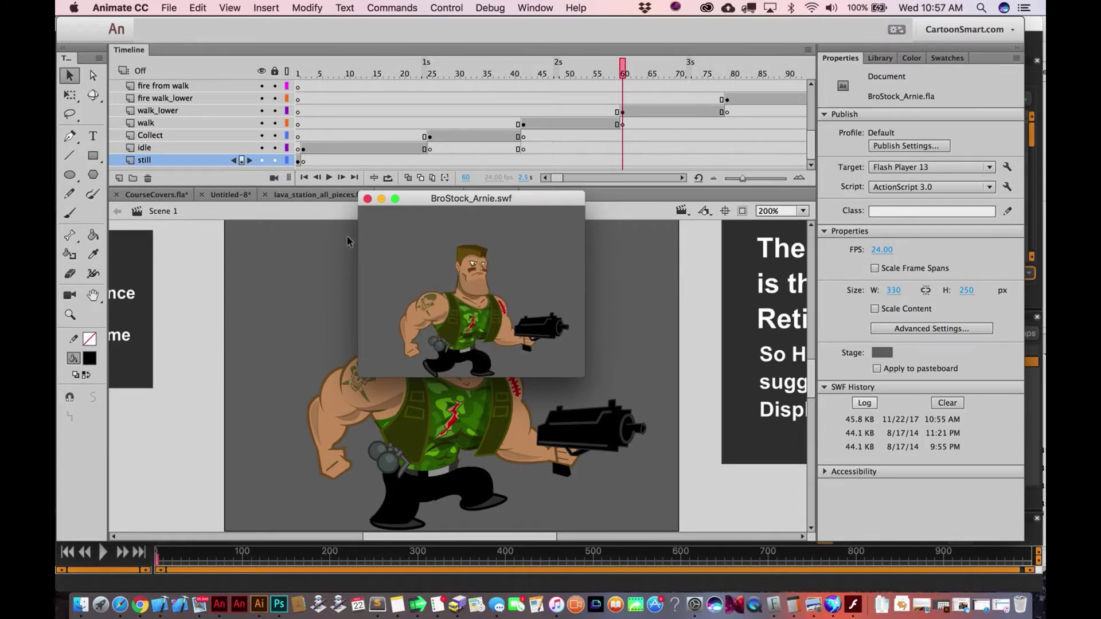
Step: Move the BroStock_Arnie.swf test preview window to the left to uncover the stage
drag(416, 198, 199, 185)
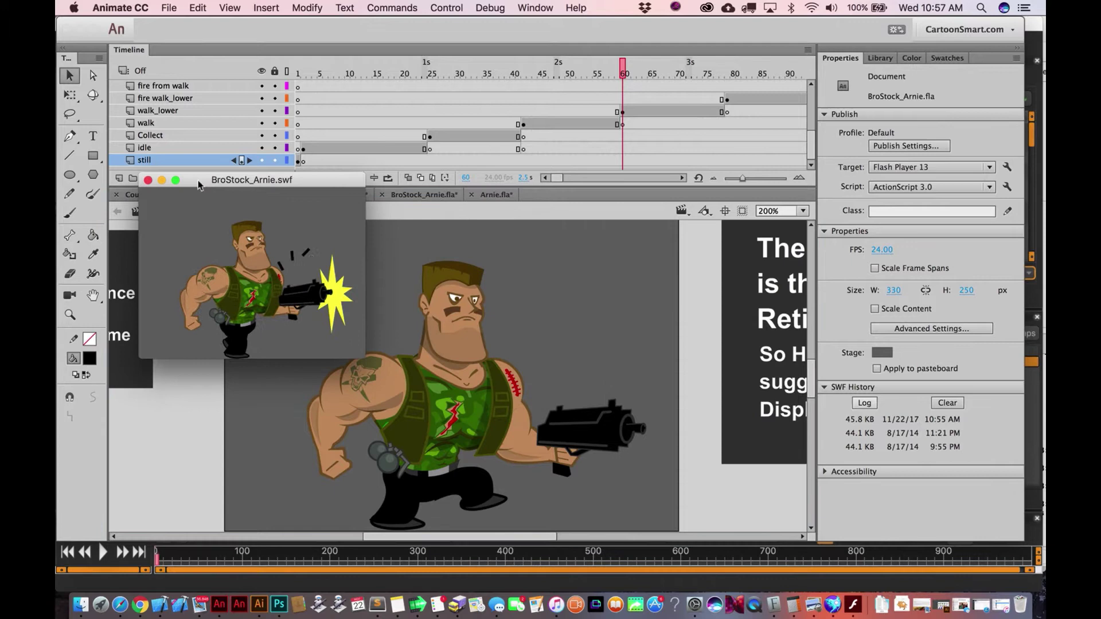
Step: Close the test preview, switch to Arnie.fla and zoom in on the centre soldier
click(148, 182)
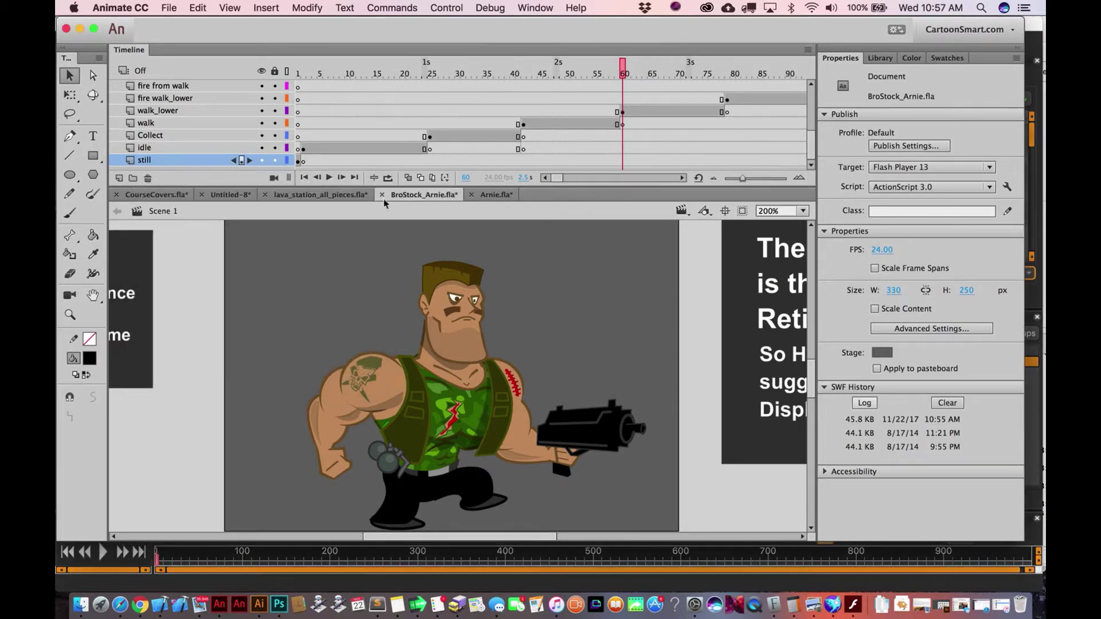
click(492, 196)
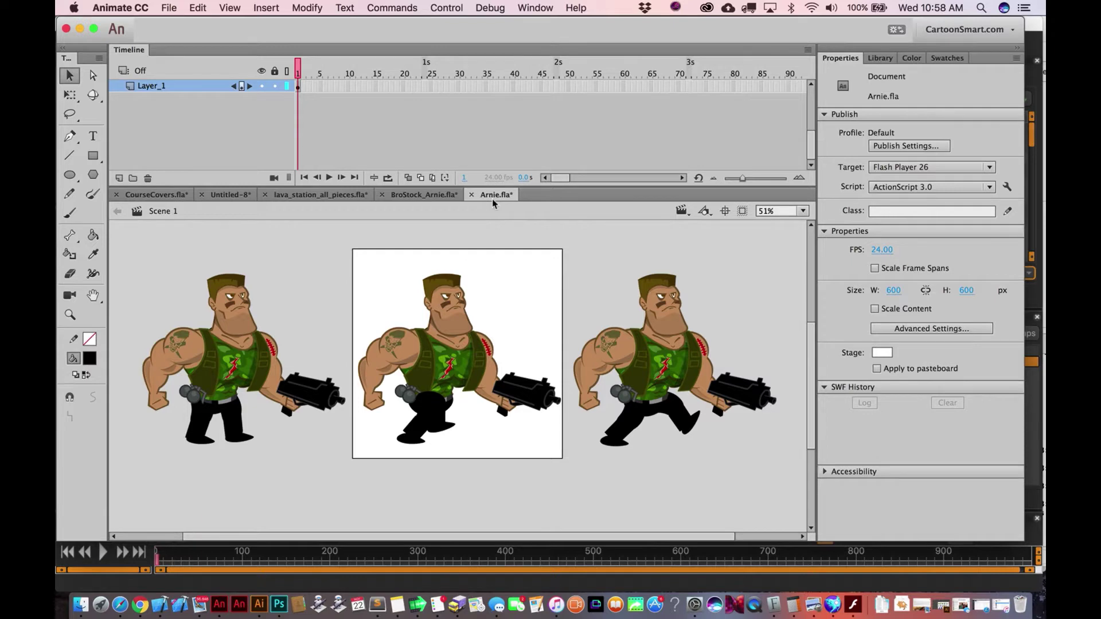
click(69, 315)
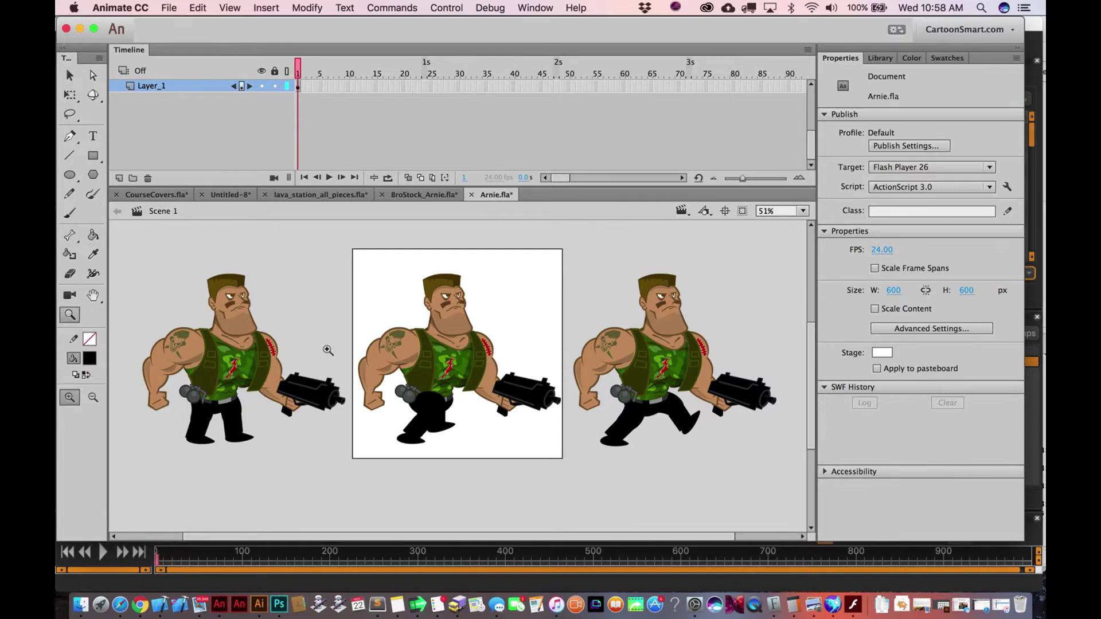
drag(343, 260, 579, 486)
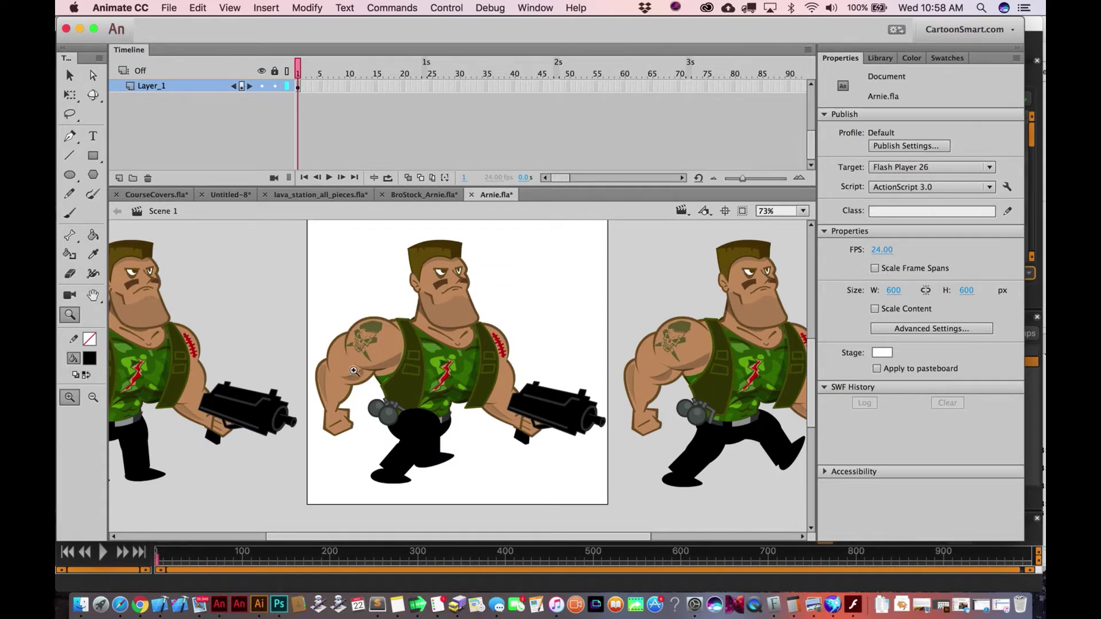
Step: Select the centre soldier's LeftShoulder, test-move and undo it, then select the forearm piece
click(70, 76)
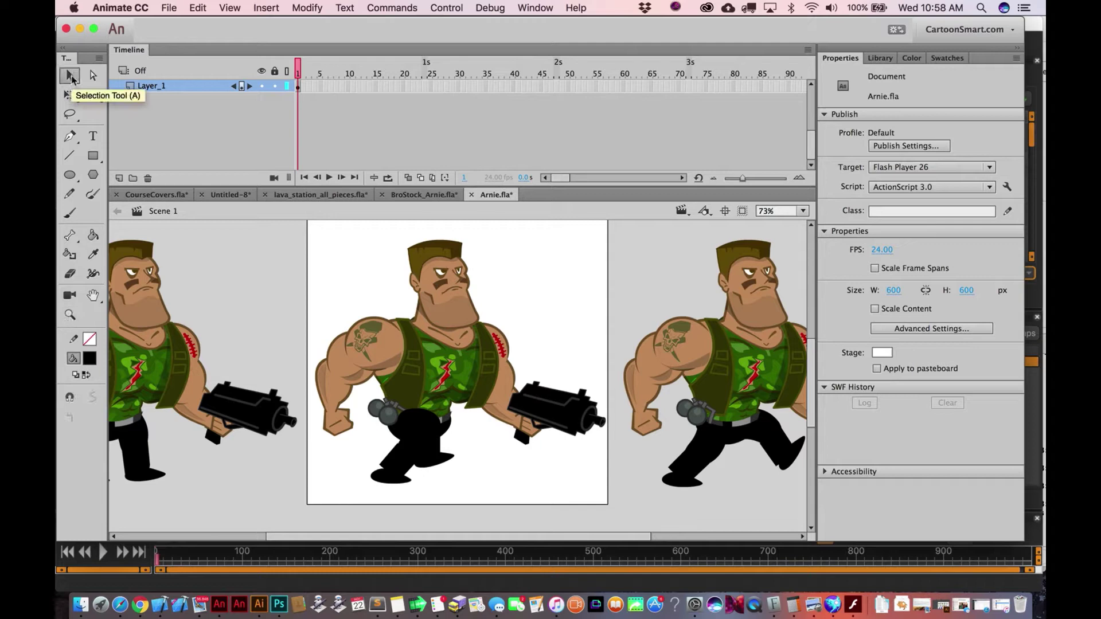
click(361, 334)
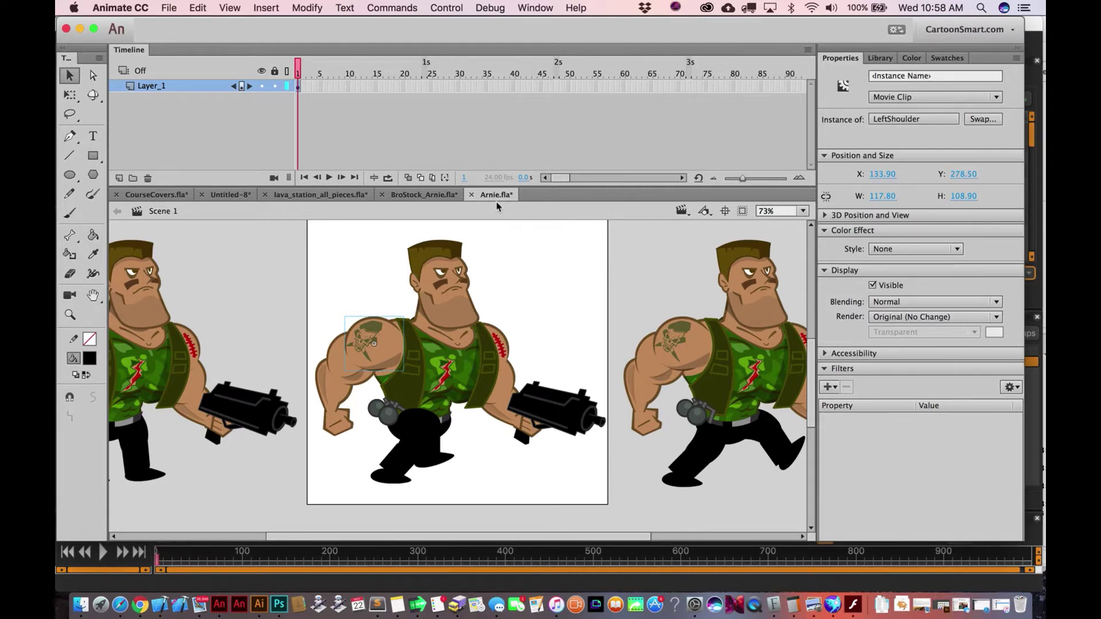
drag(381, 359, 367, 299)
key(super+z)
click(344, 374)
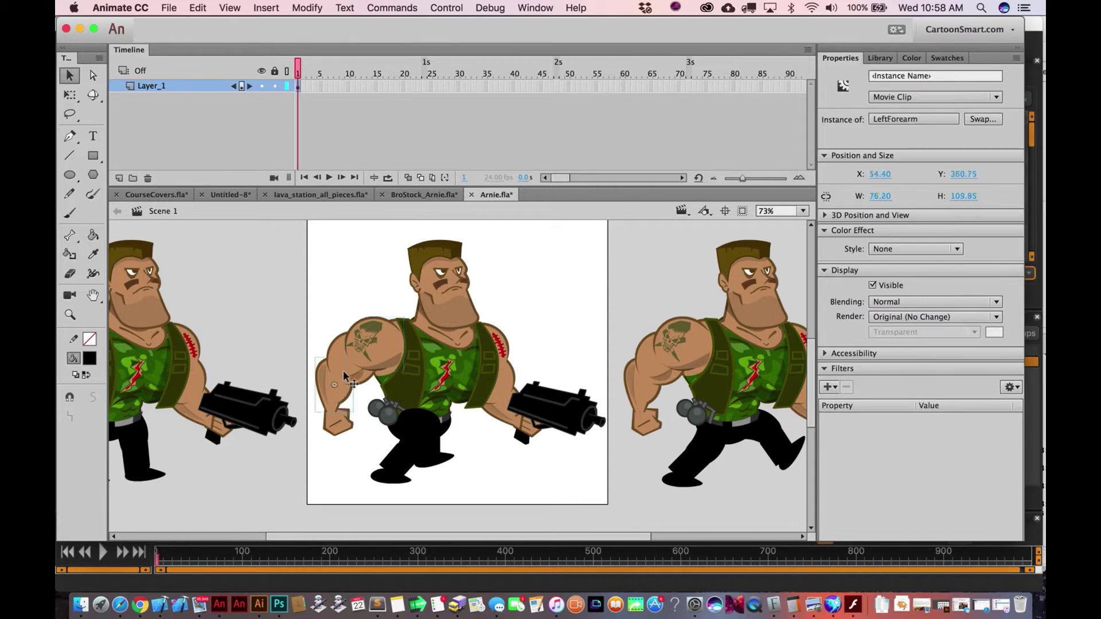
Step: Select the centre soldier's leg and the left soldier's leg and foot pieces, then deselect
click(426, 450)
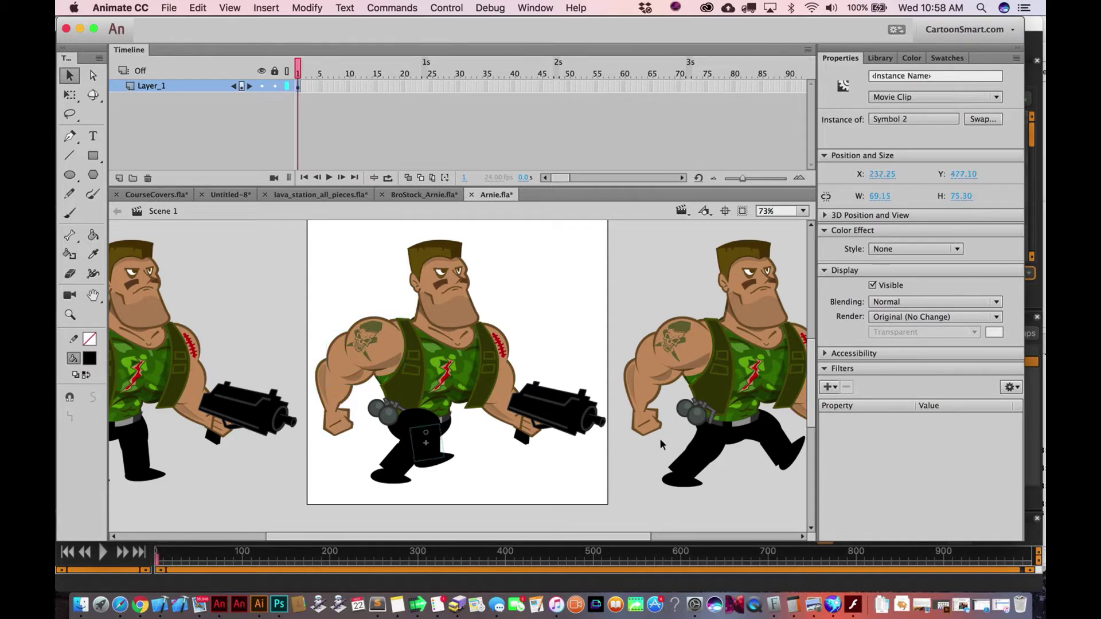
key(Right)
key(Right)
key(Right)
key(Right)
key(Right)
scroll(206, 445, left, 5)
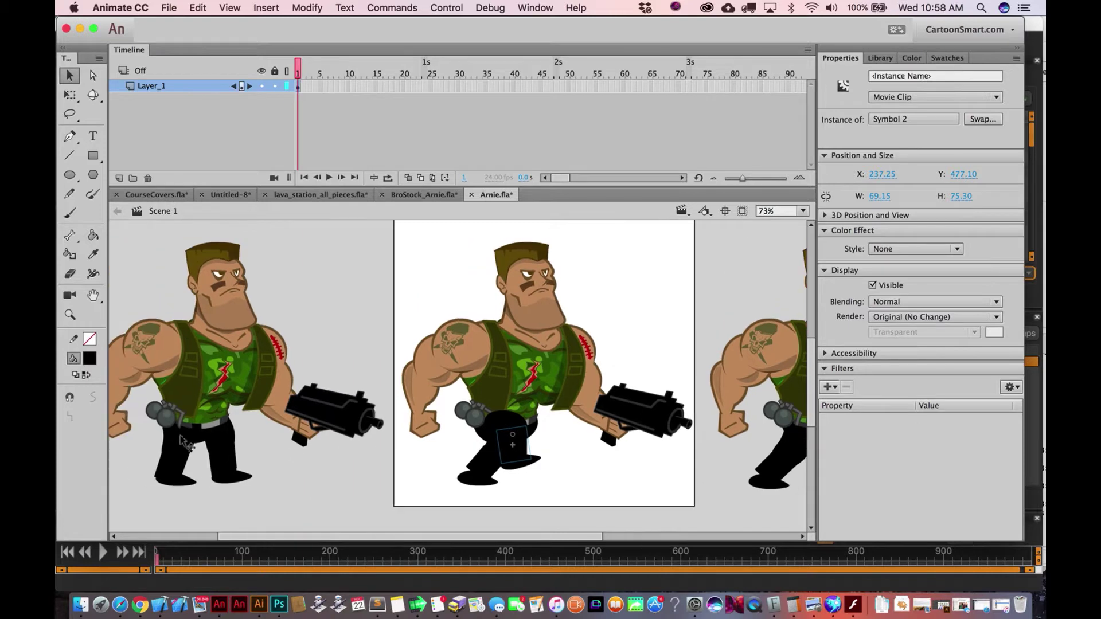
click(181, 440)
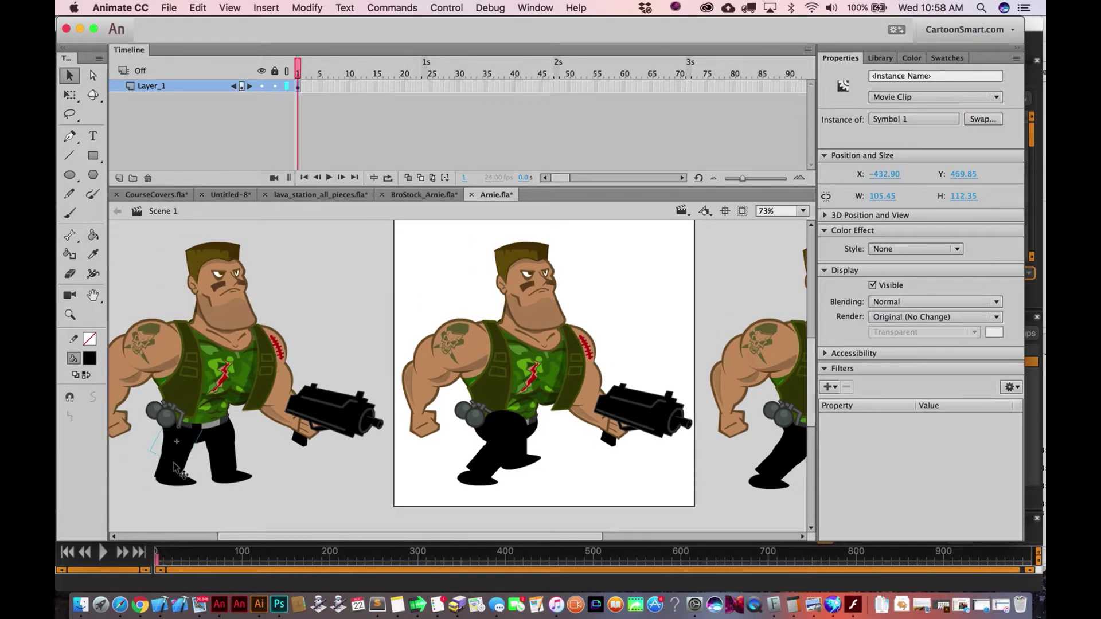
click(171, 480)
click(274, 497)
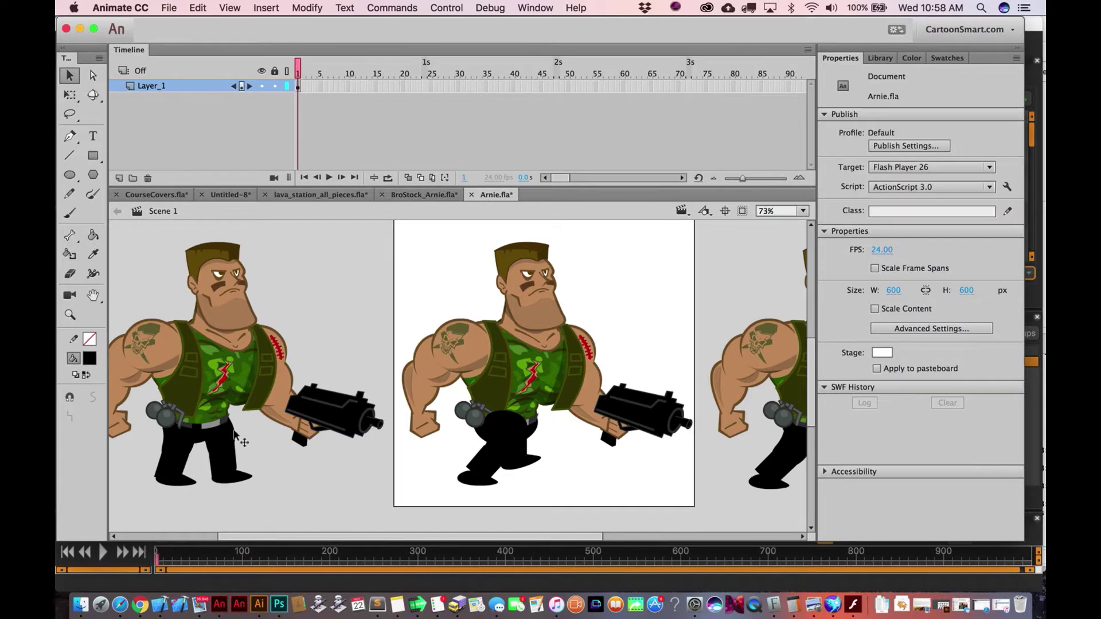
Step: Multi-select the left soldier's upper leg, lower leg and foot, then clear the selection
click(234, 421)
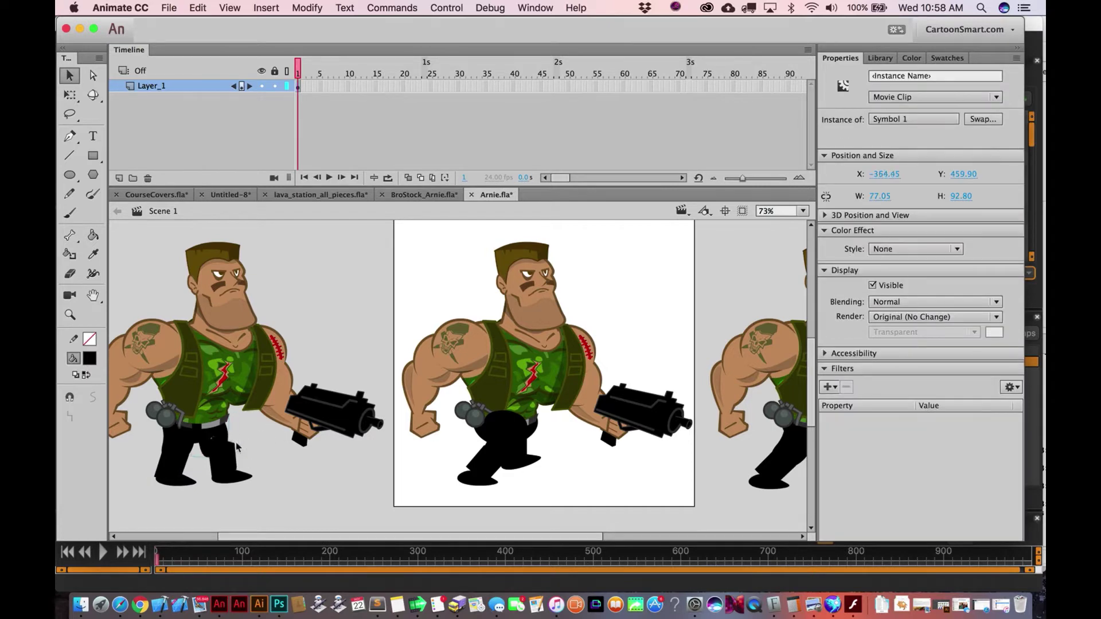
click(237, 462)
shift+click(246, 484)
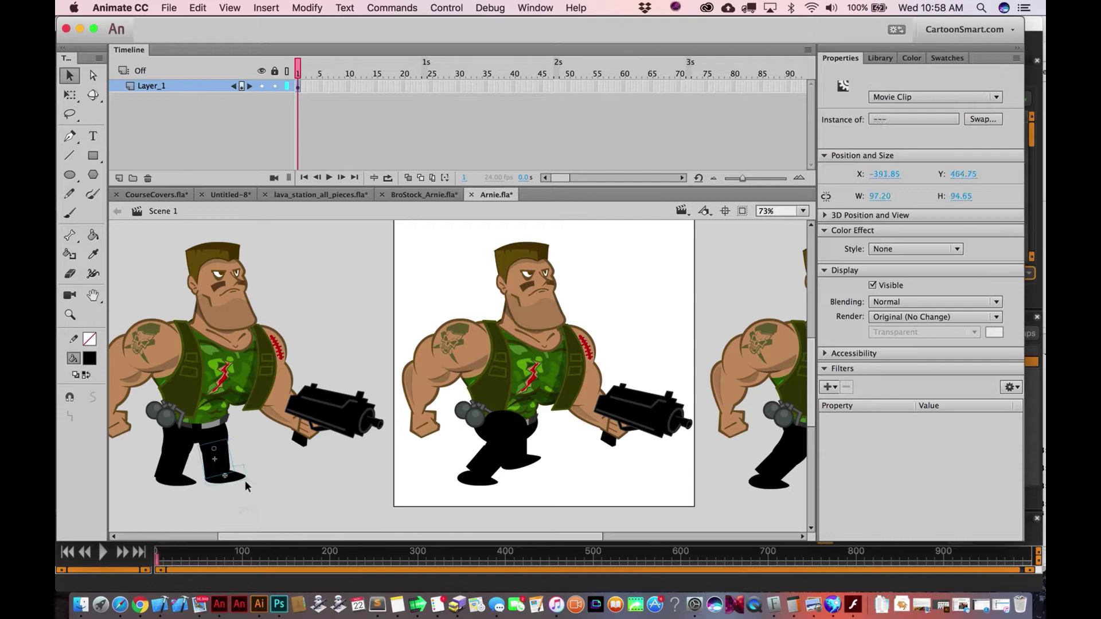
click(297, 492)
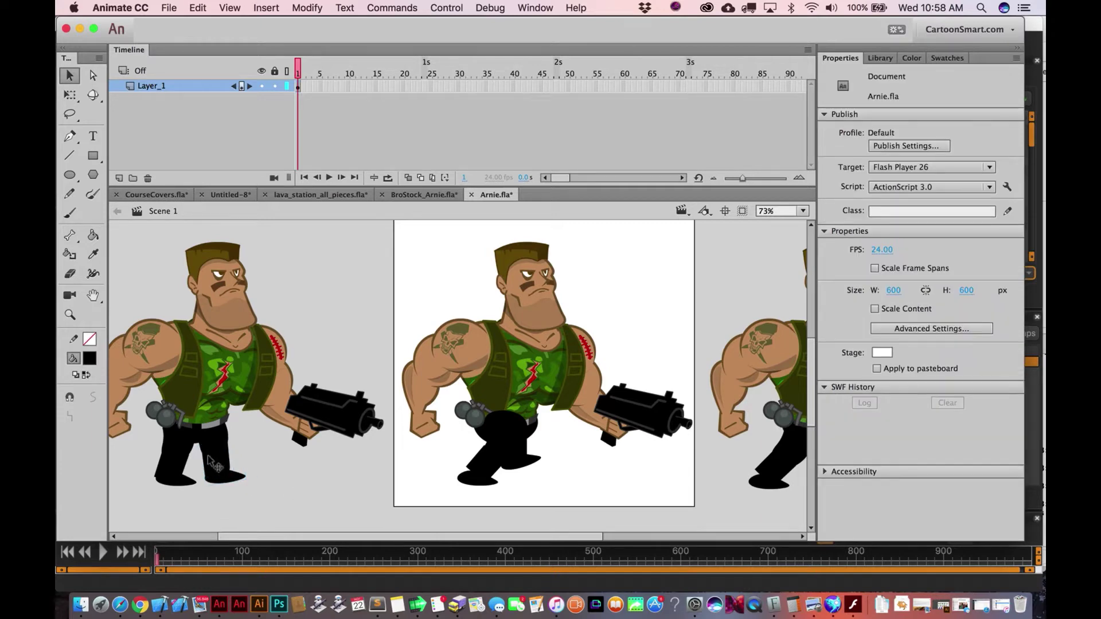
scroll(436, 466, right, 10)
scroll(402, 467, left, 5)
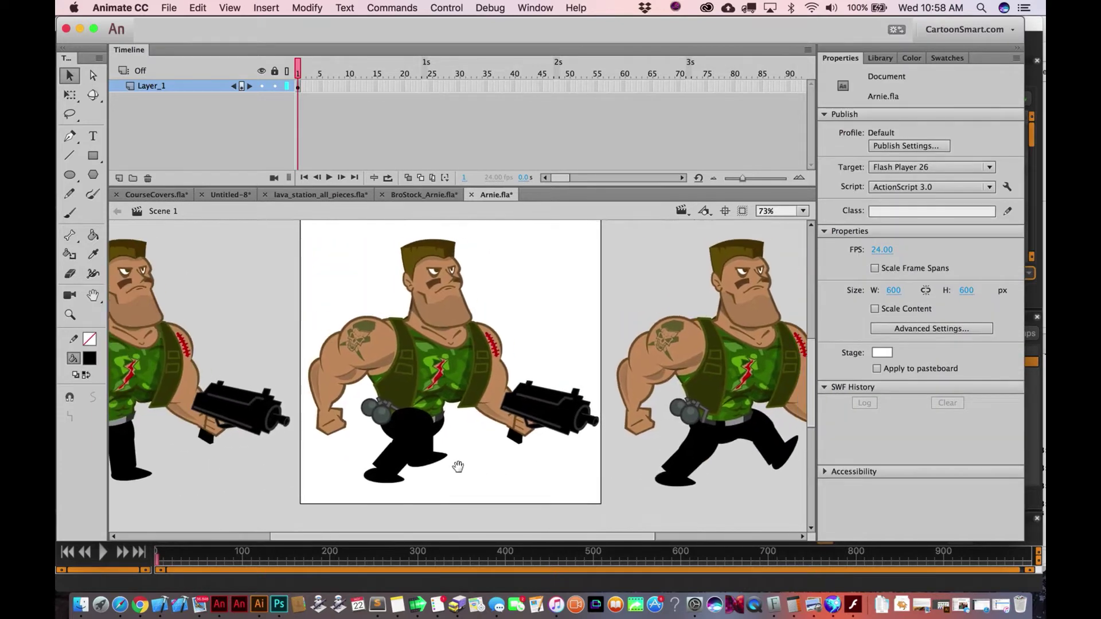
scroll(457, 467, right, 1)
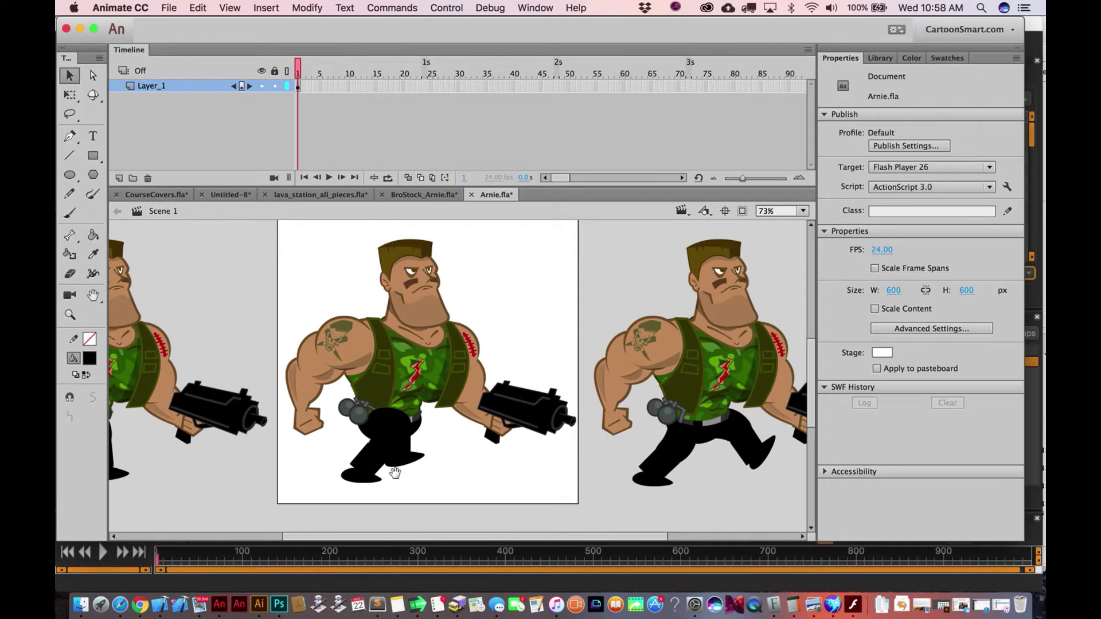
scroll(393, 472, left, 5)
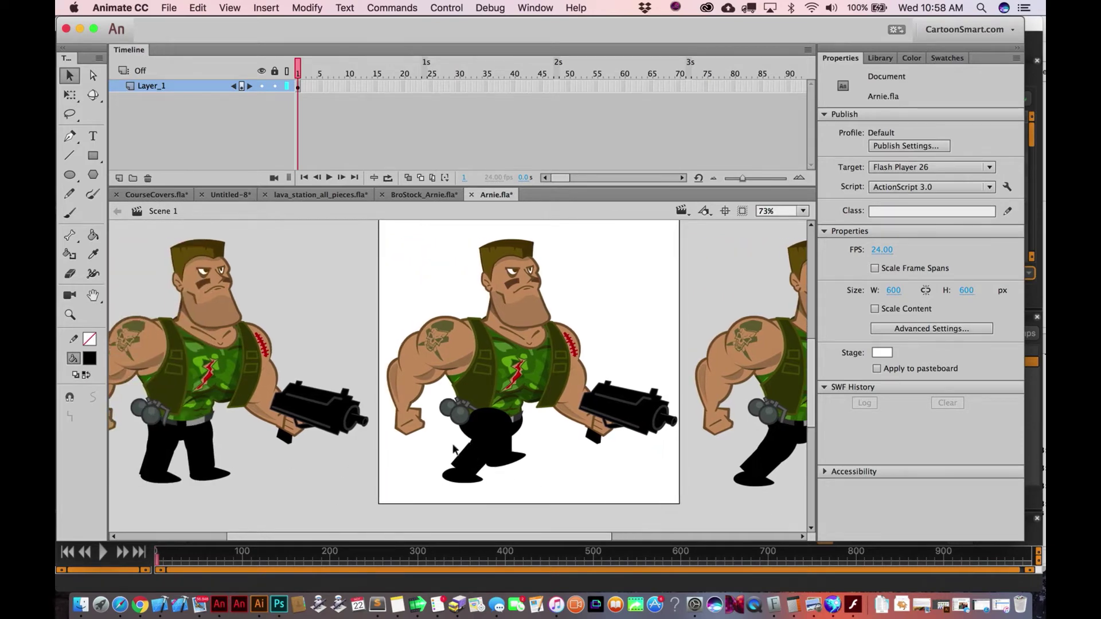
scroll(573, 456, right, 5)
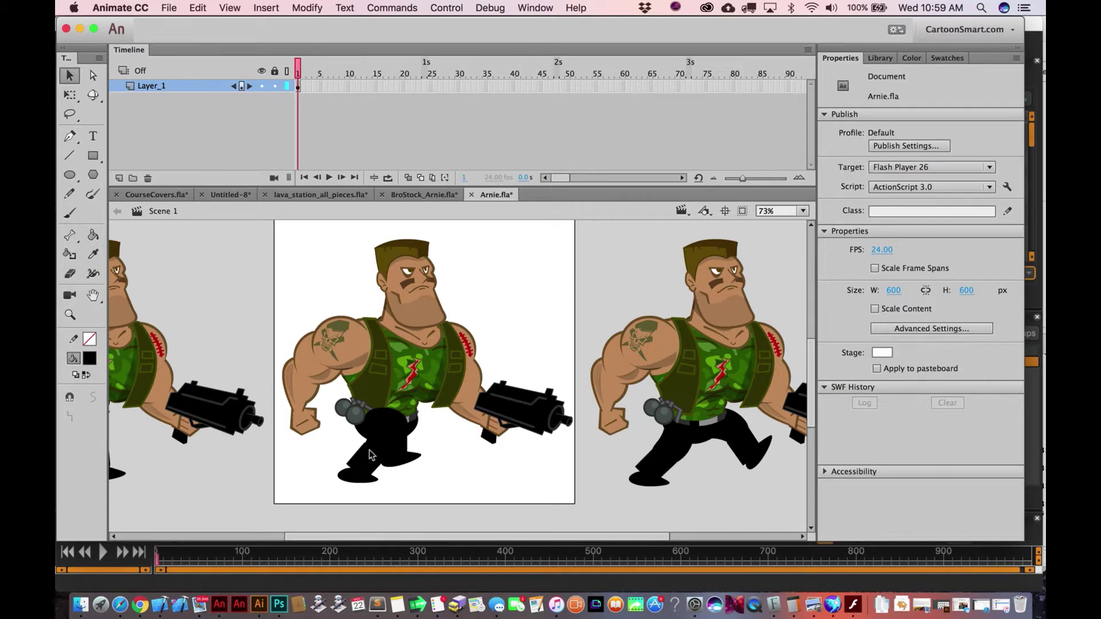
Step: Bring the Spriter window with Arnie2.scml forward and choose File > New Project
click(260, 584)
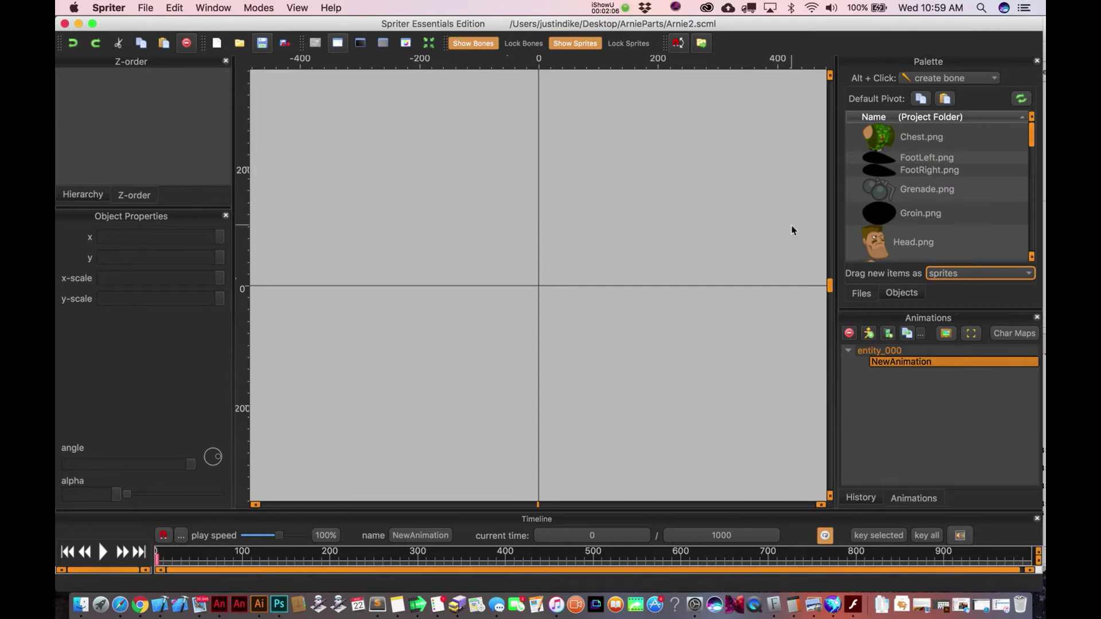
click(146, 8)
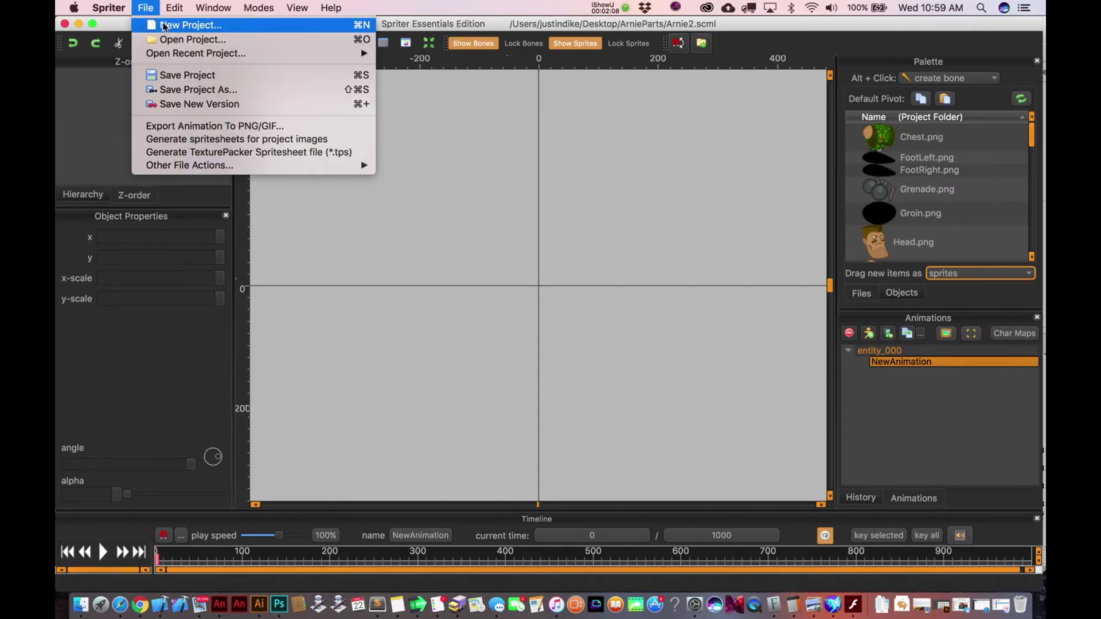
click(164, 25)
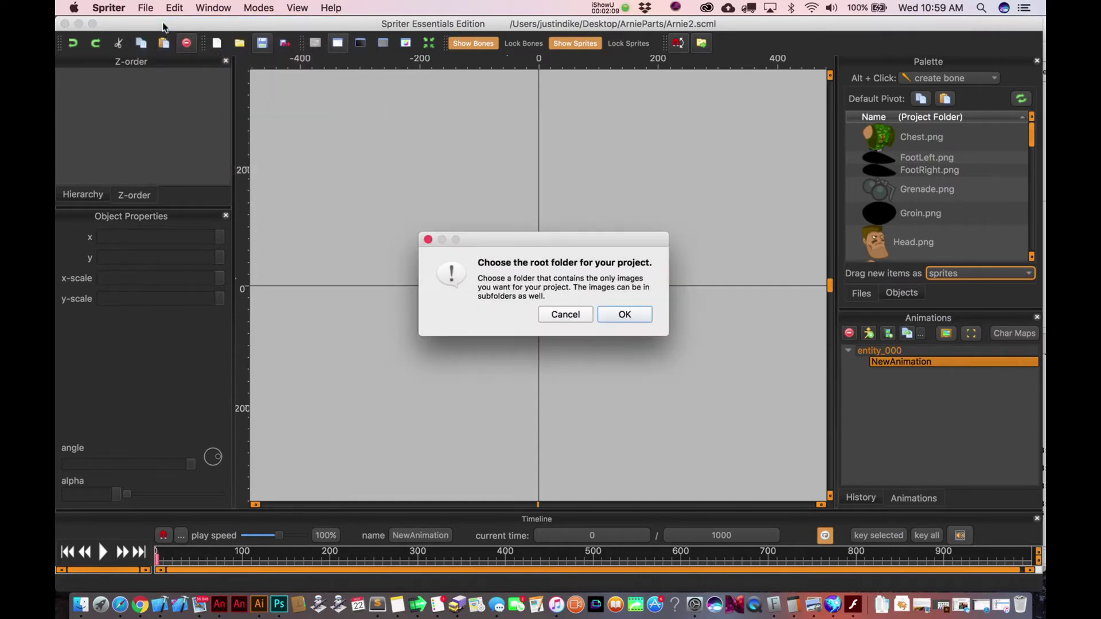
Step: Set the ArnieParts folder as the new project's root image folder
click(624, 316)
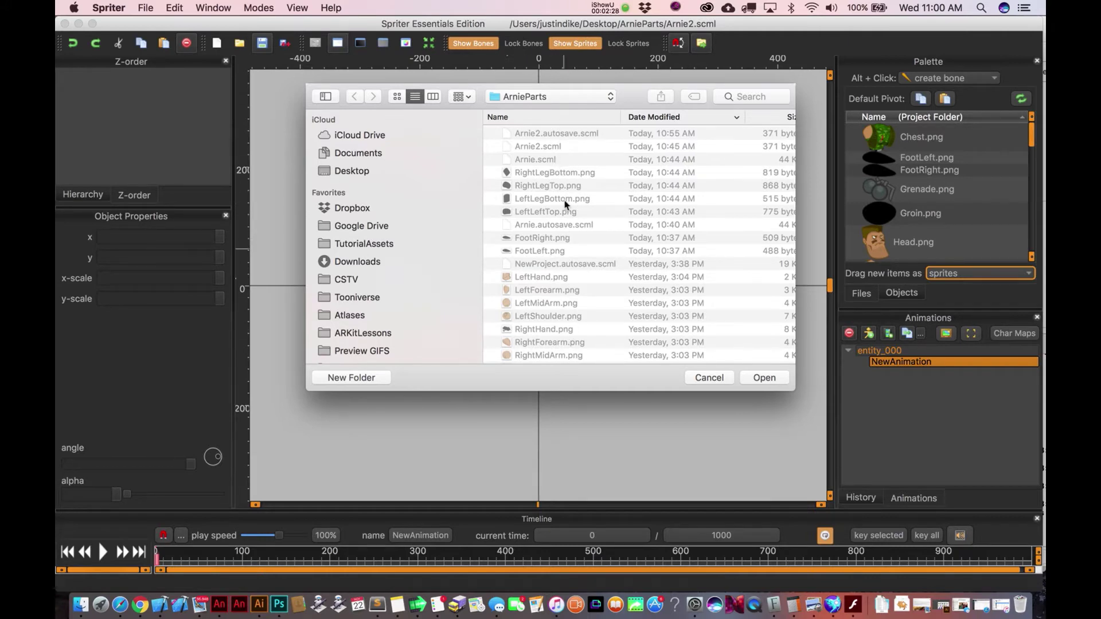
click(762, 383)
click(764, 378)
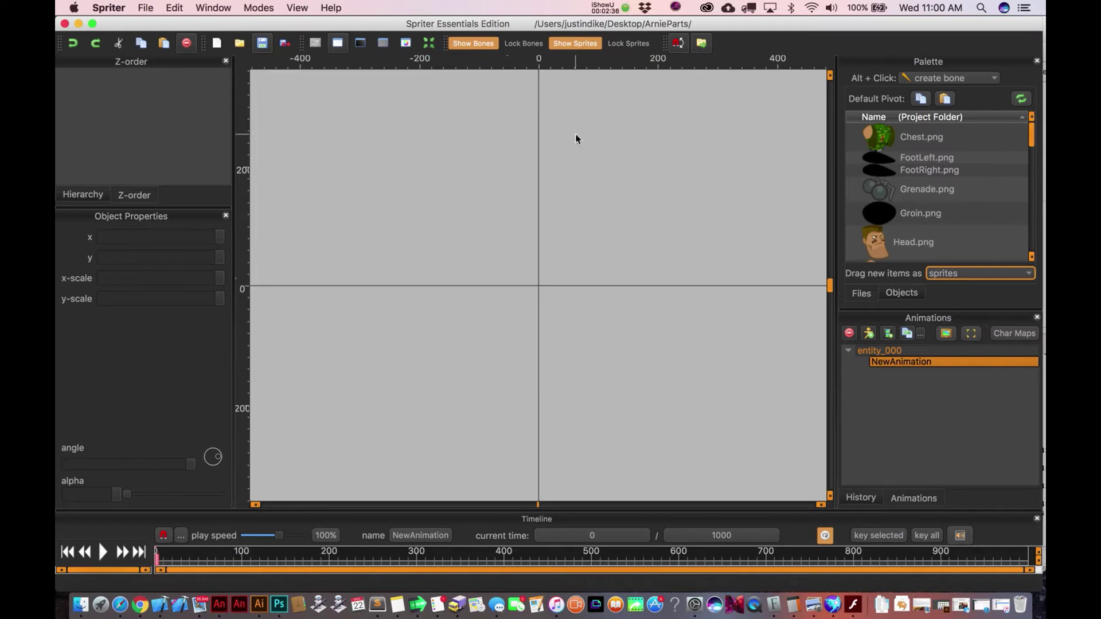
Step: Save the project as Arnold.scml
key(super+s)
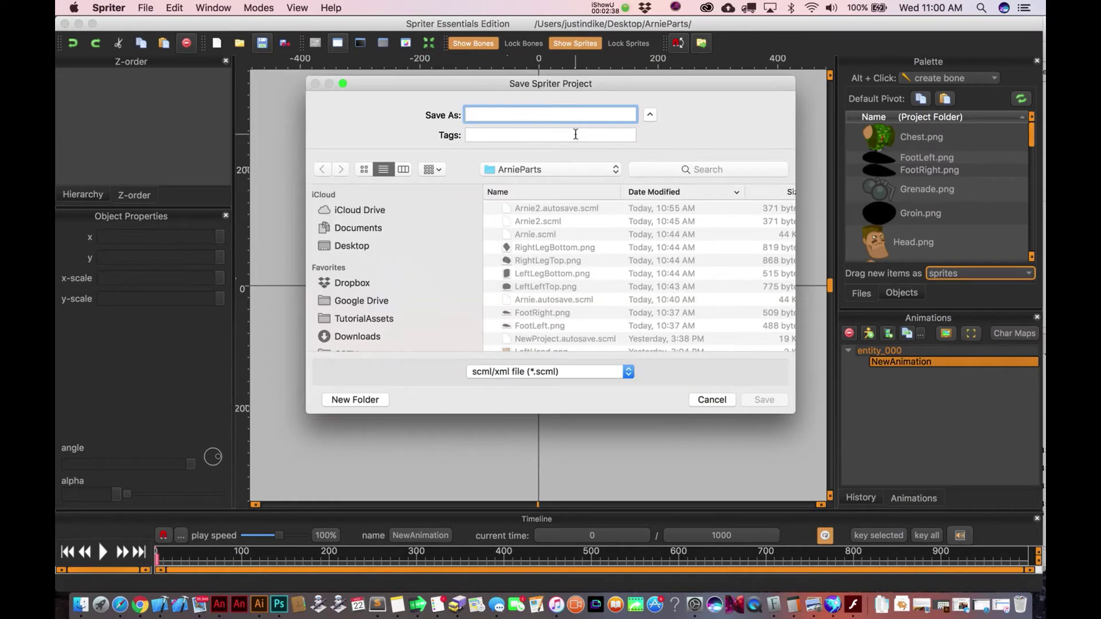
text(Arnold)
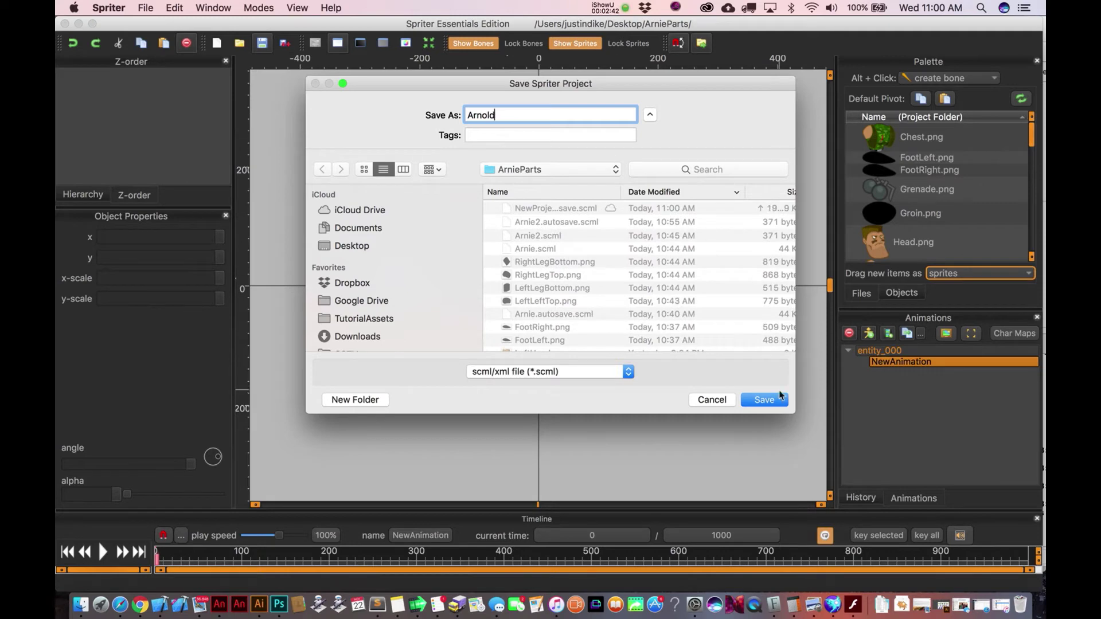
click(765, 400)
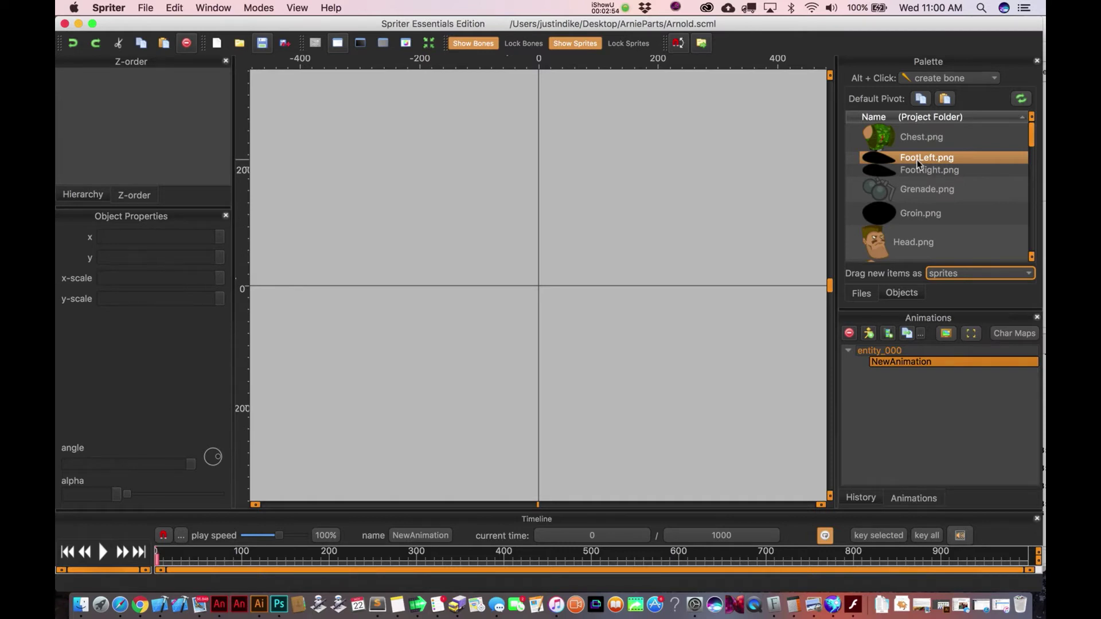
Step: Rename the NewAnimation animation to Base in the Animations panel
mouse_move(1031, 134)
mouse_down()
mouse_move(1031, 164)
mouse_move(1031, 133)
mouse_up()
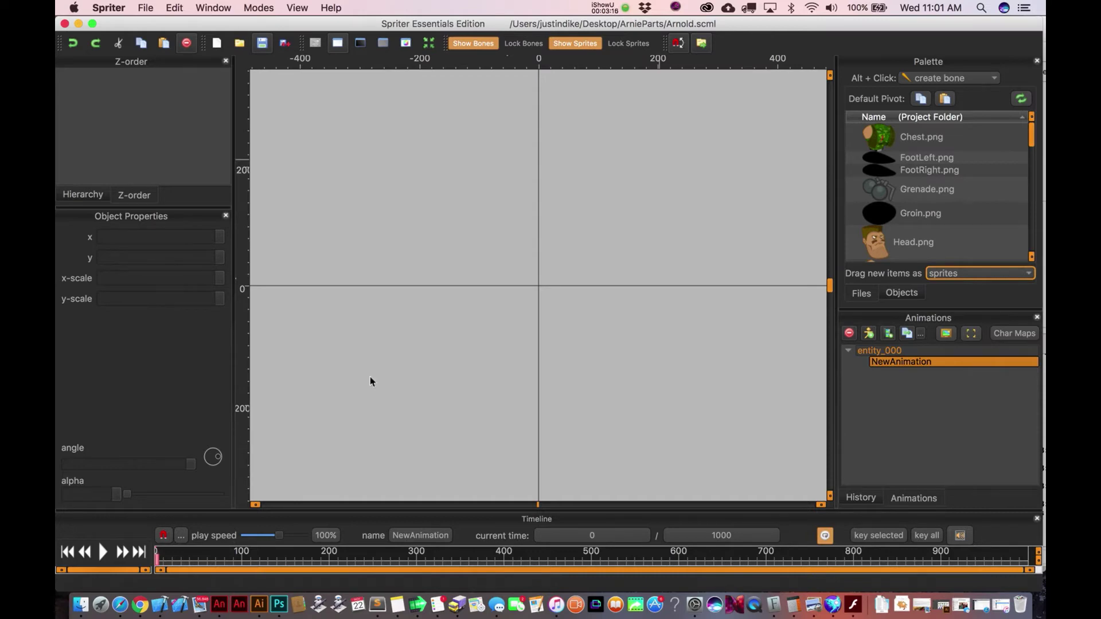
double_click(888, 365)
text(Bal)
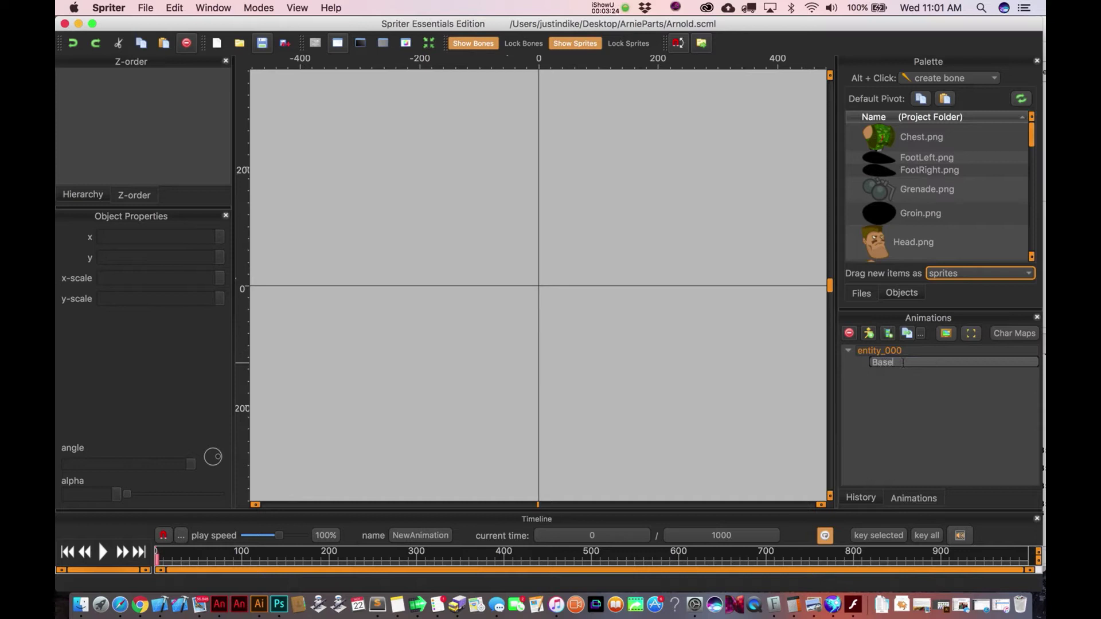
text(e)
key(Return)
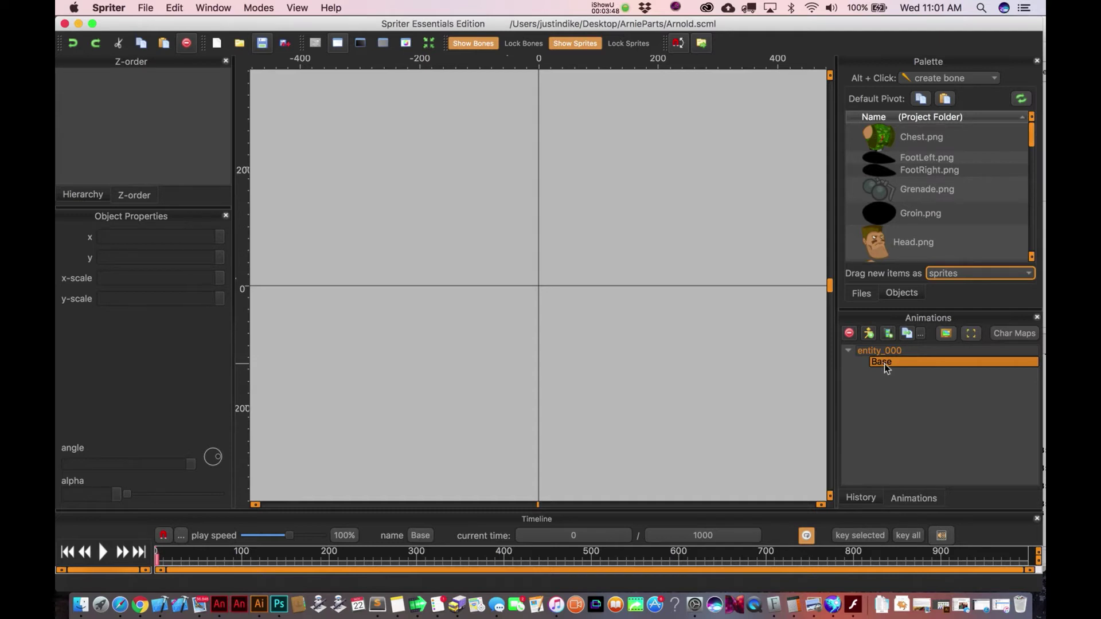
Step: Place Chest.png on the canvas just above the origin, at about x −137.7, y −101.8
scroll(607, 200, up, 2)
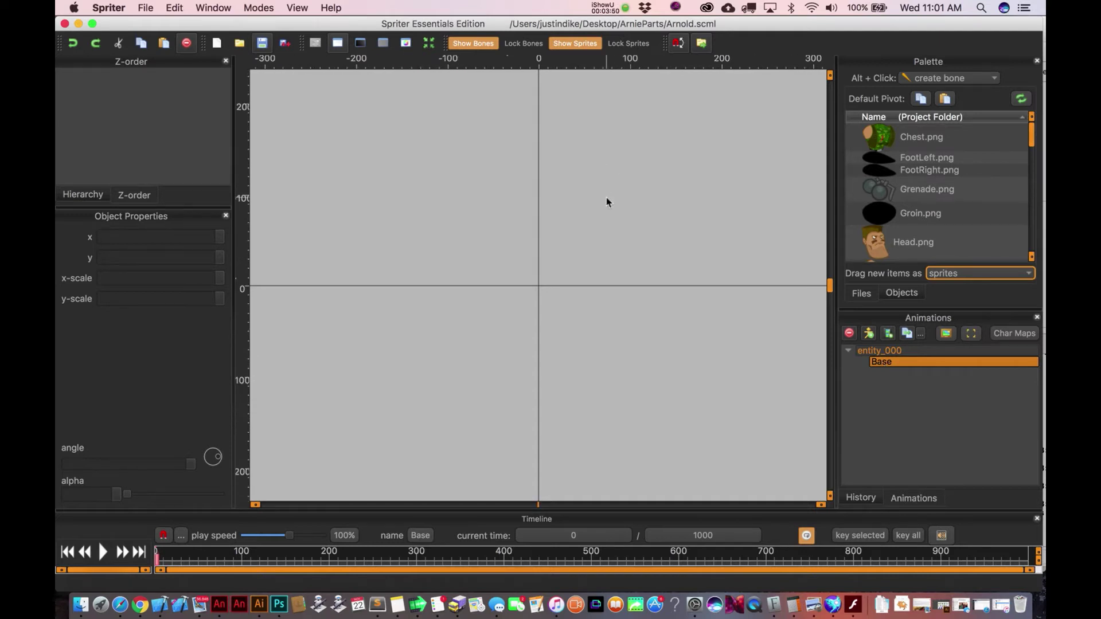
scroll(606, 197, up, 5)
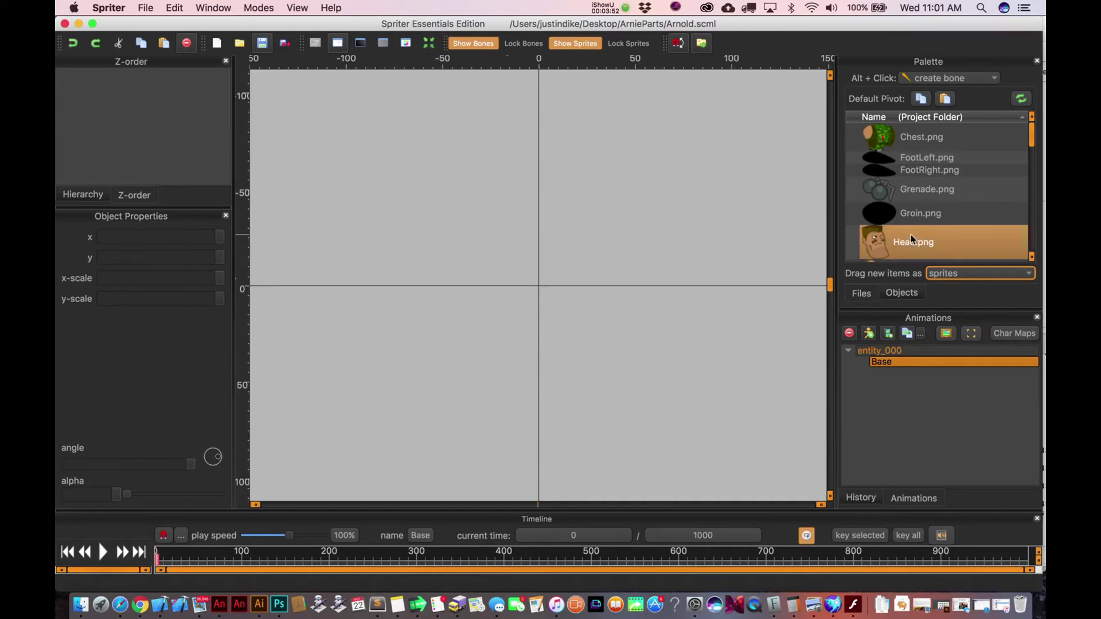
mouse_move(1032, 153)
mouse_down()
mouse_move(1036, 238)
mouse_move(1028, 133)
mouse_up()
drag(918, 137, 357, 154)
drag(618, 312, 538, 260)
scroll(538, 260, down, 3)
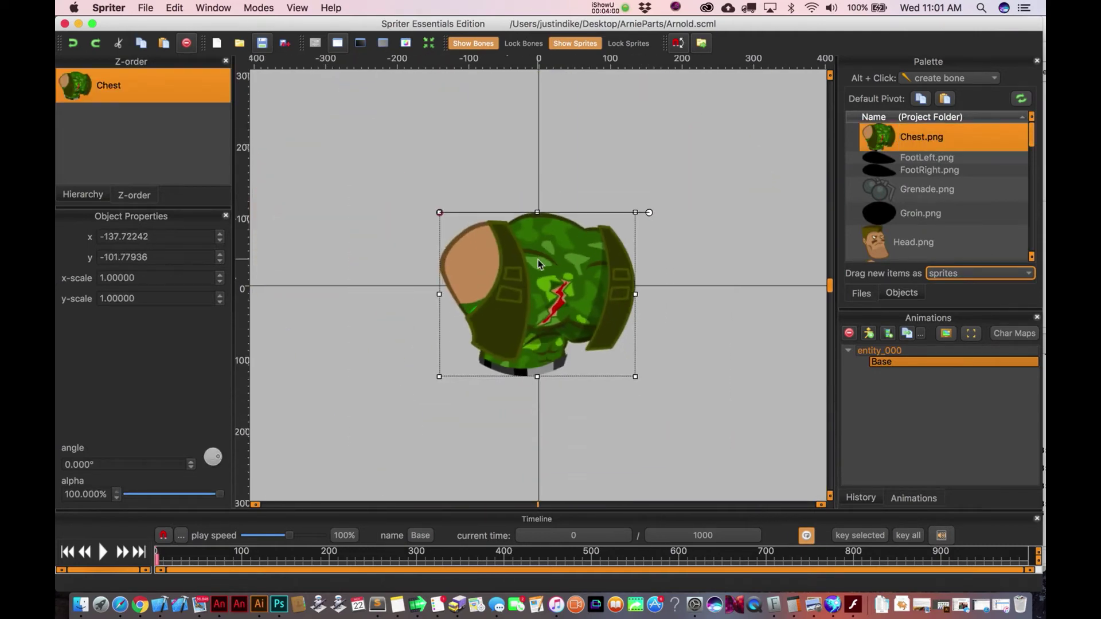
scroll(538, 260, up, 1)
scroll(538, 273, down, 1)
scroll(538, 273, down, 1)
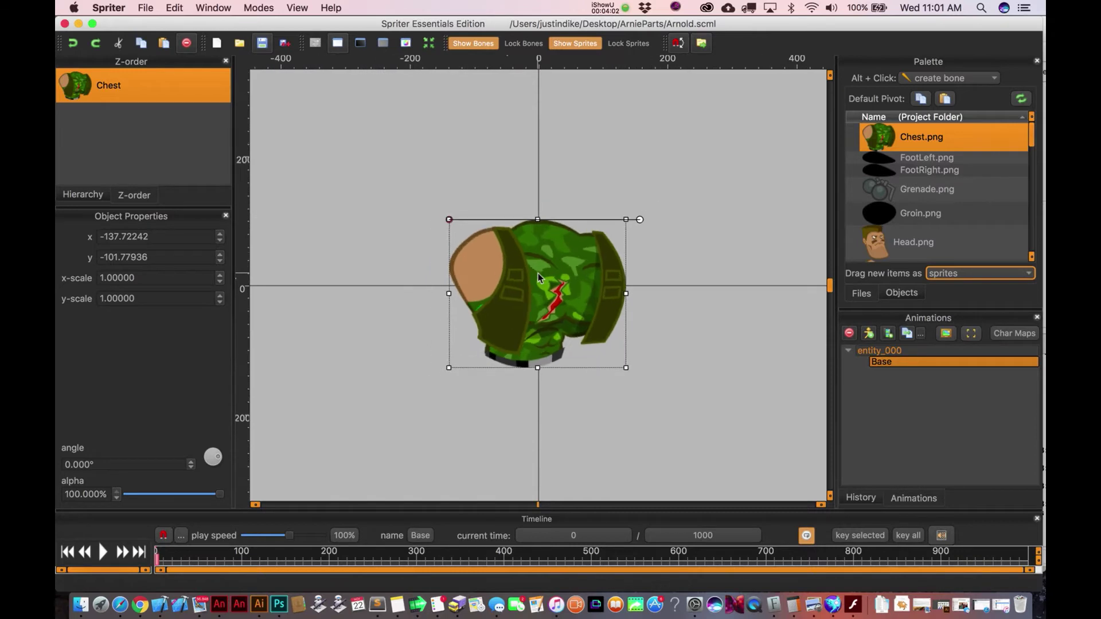
scroll(543, 307, up, 1)
scroll(543, 307, down, 2)
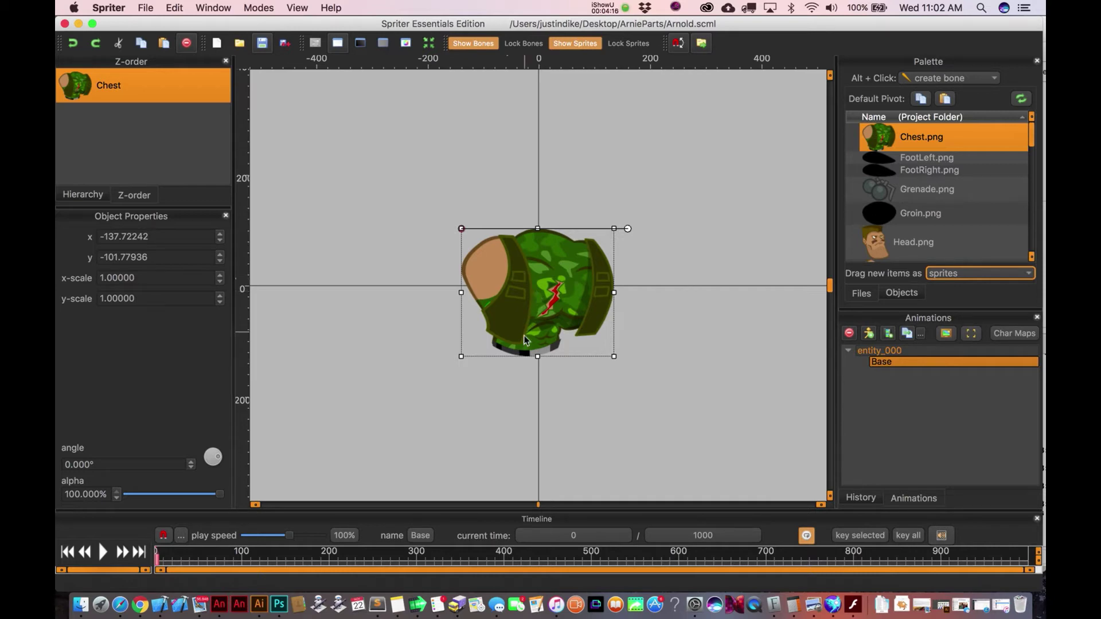
scroll(542, 241, down, 2)
scroll(542, 241, up, 3)
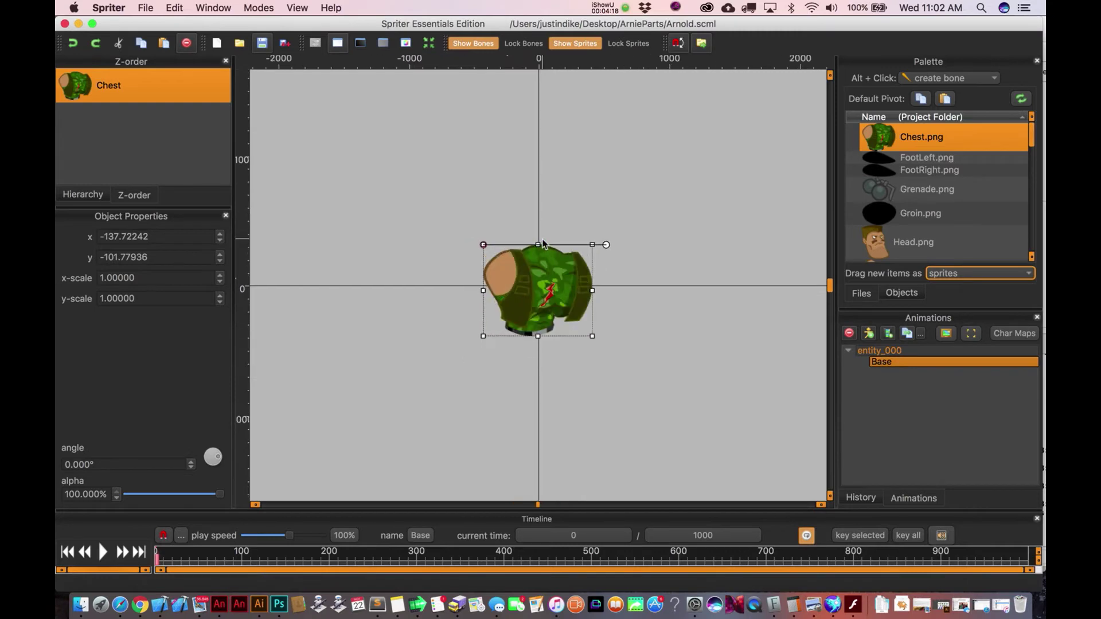
scroll(543, 241, down, 2)
scroll(543, 243, down, 1)
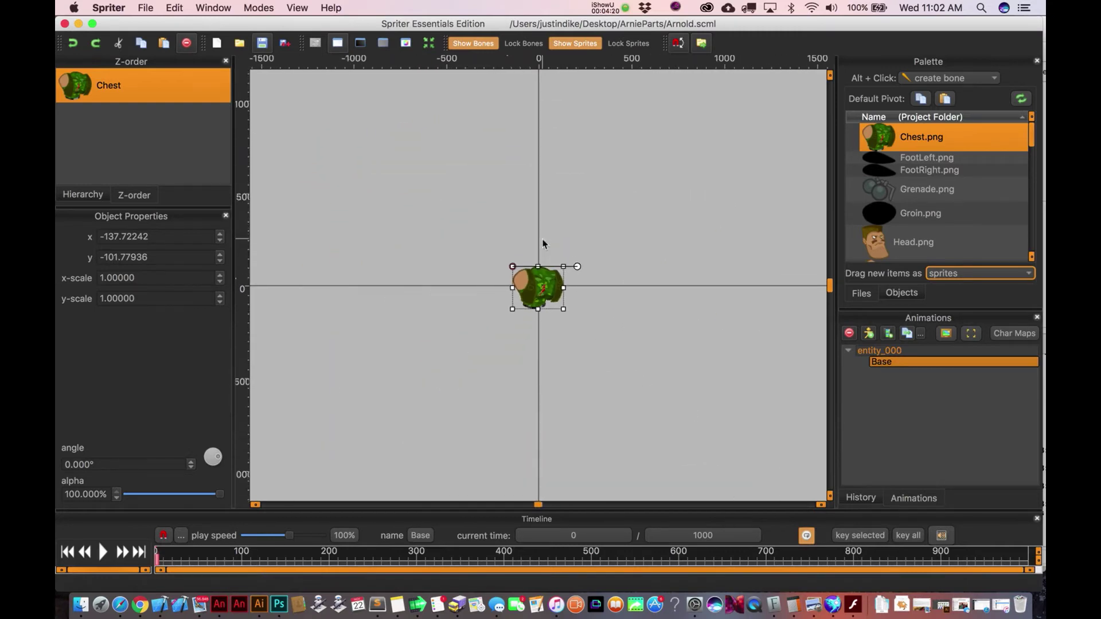
scroll(543, 243, up, 4)
scroll(542, 243, down, 3)
scroll(544, 244, up, 4)
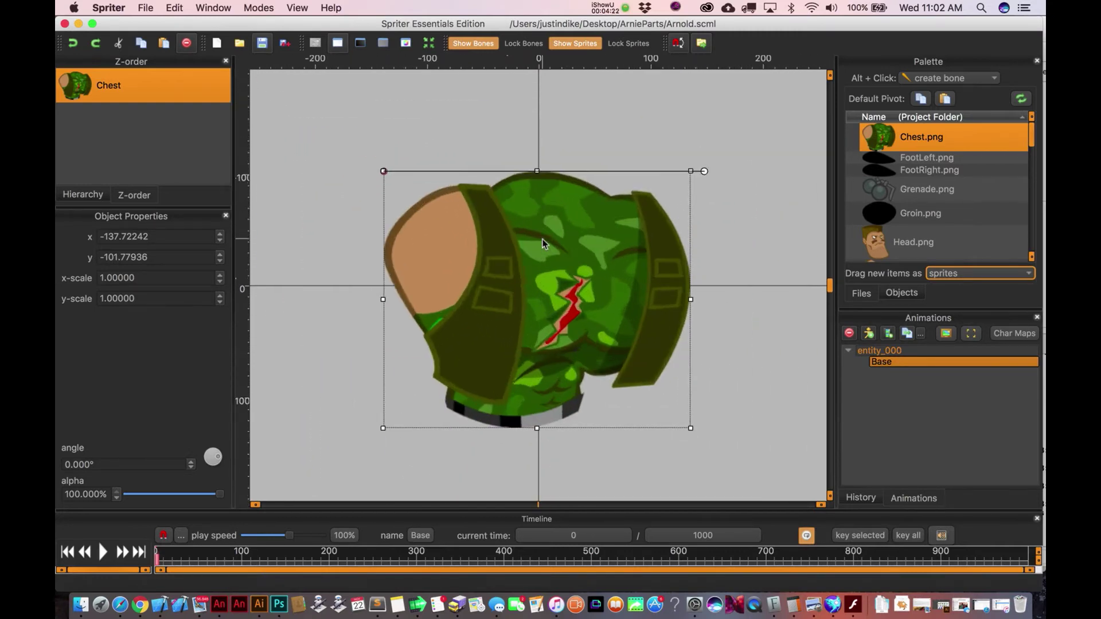
scroll(543, 244, down, 2)
scroll(542, 243, down, 1)
scroll(543, 243, up, 4)
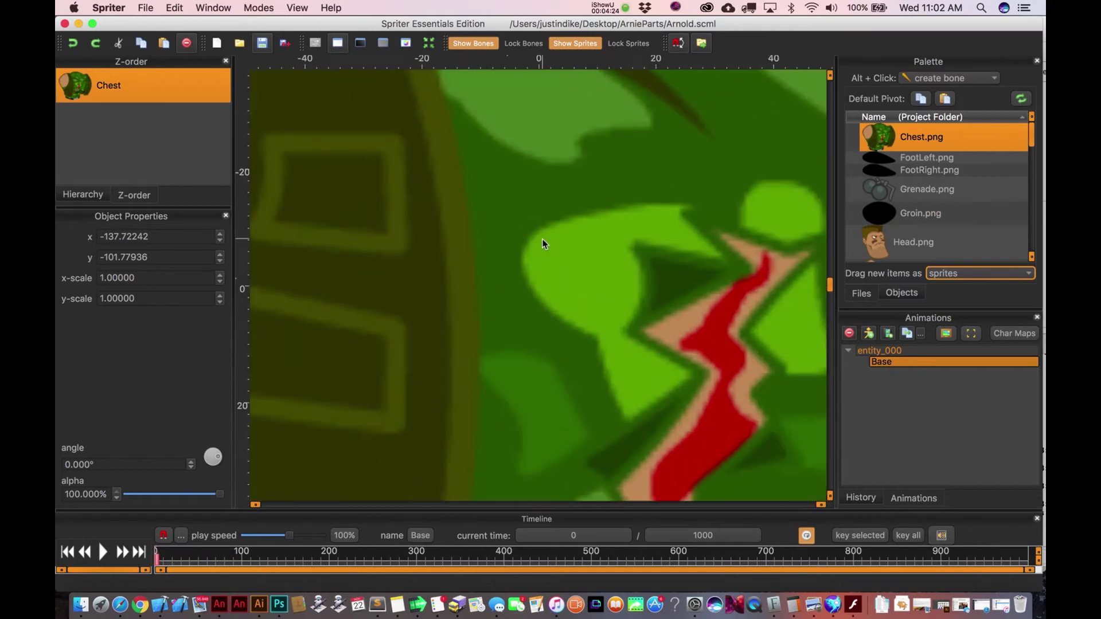
scroll(542, 243, down, 5)
scroll(543, 243, up, 4)
scroll(542, 243, down, 4)
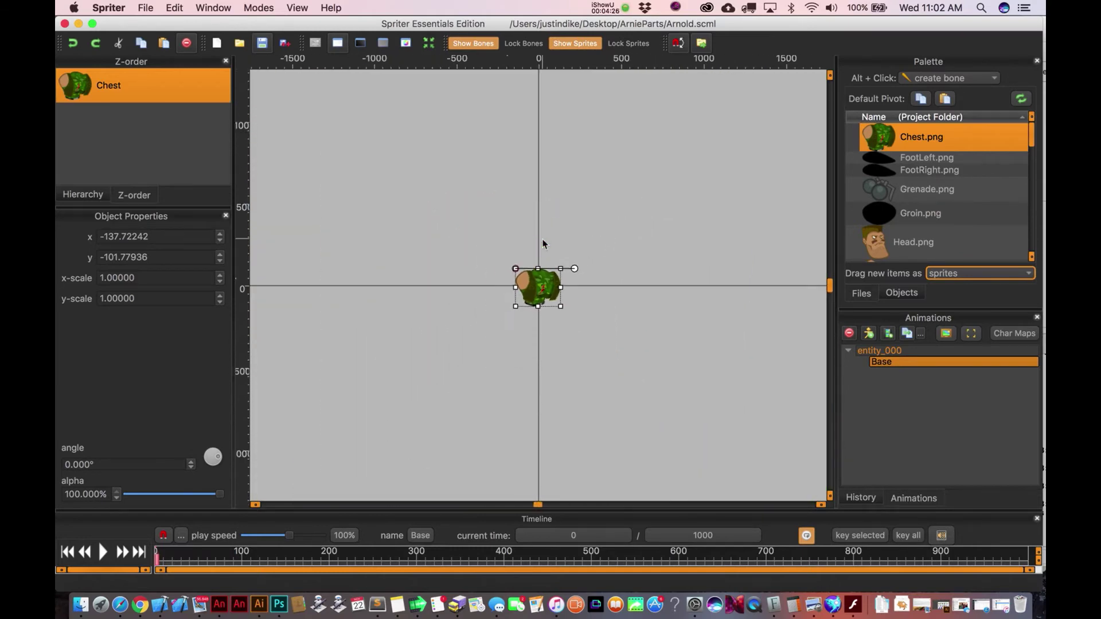
scroll(543, 244, up, 4)
scroll(542, 244, down, 2)
Step: Stack the Neck and Head sprites on the chest, the head at about x −53.75, y −247.5
scroll(544, 244, down, 1)
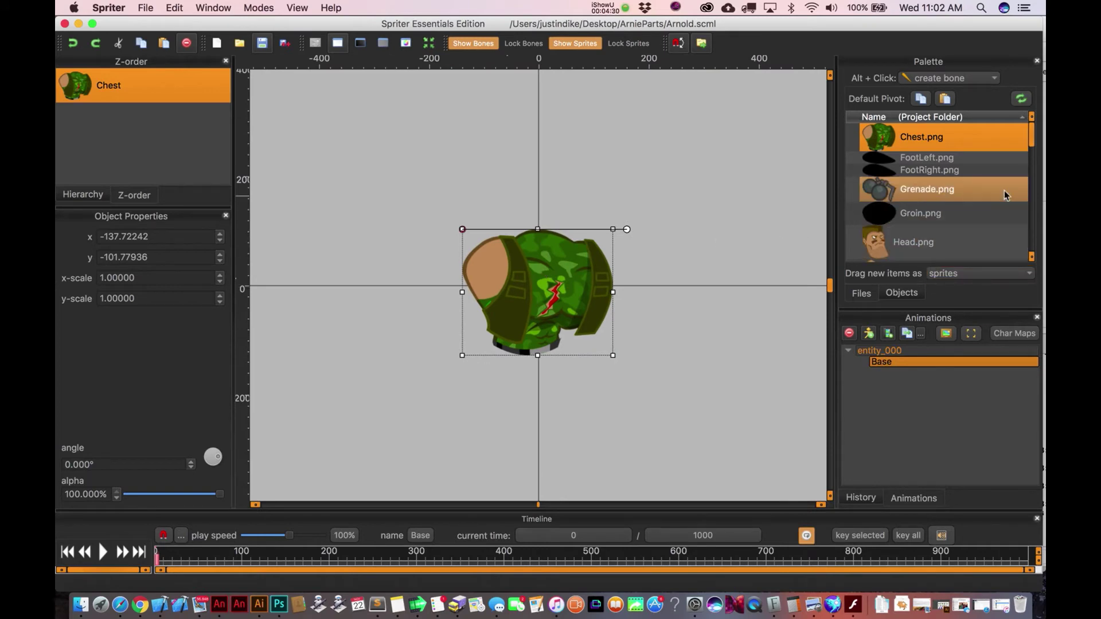
drag(1032, 142, 1025, 210)
drag(984, 240, 548, 219)
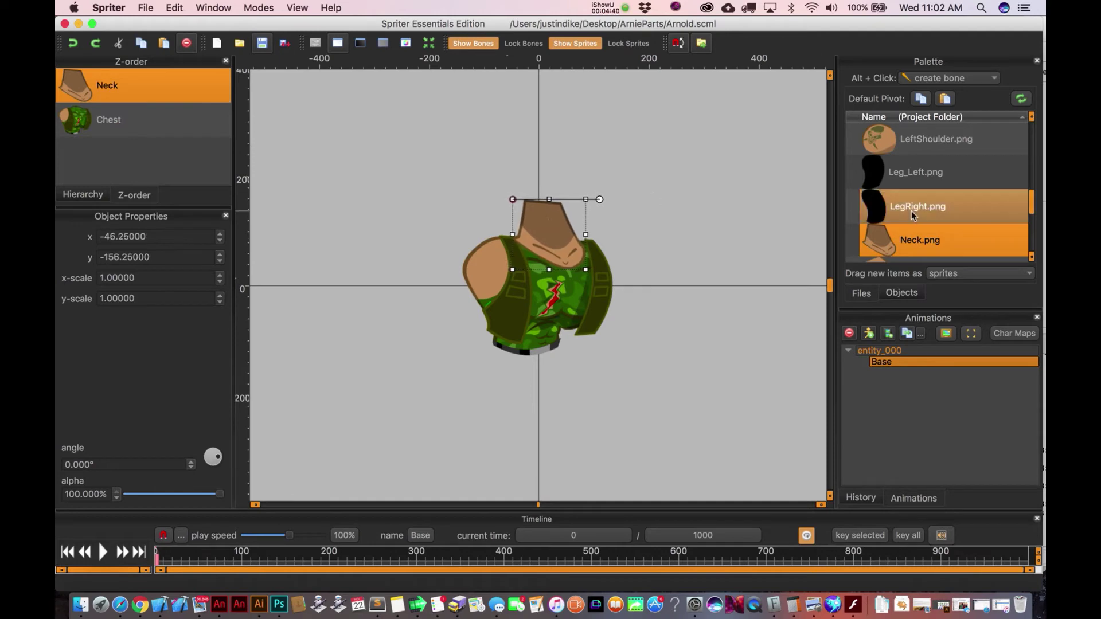
drag(1031, 201, 1030, 164)
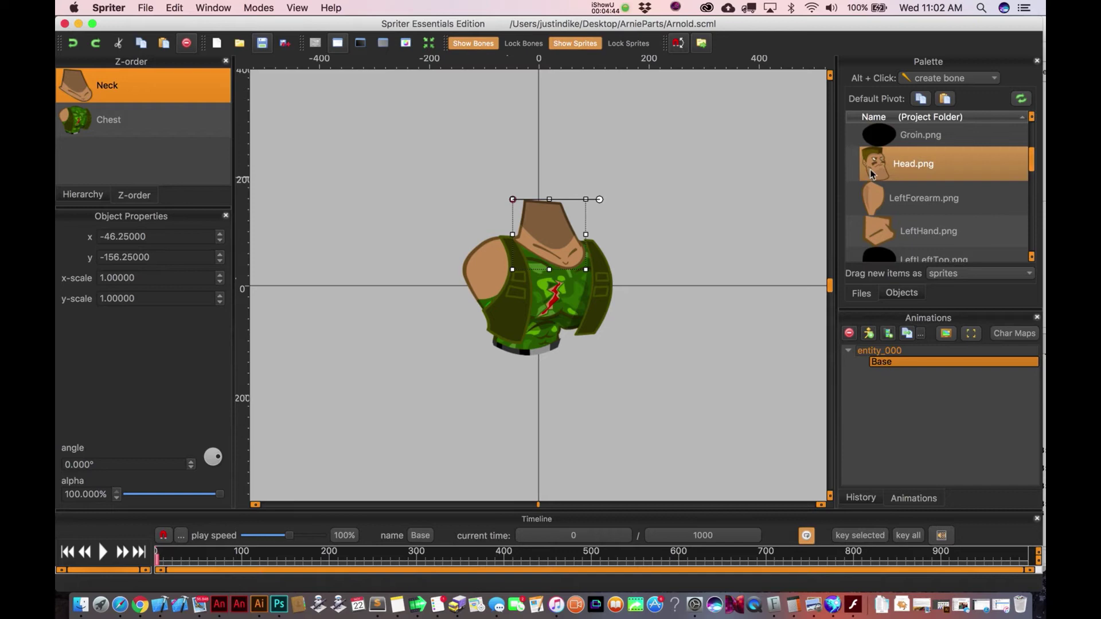
drag(870, 170, 555, 209)
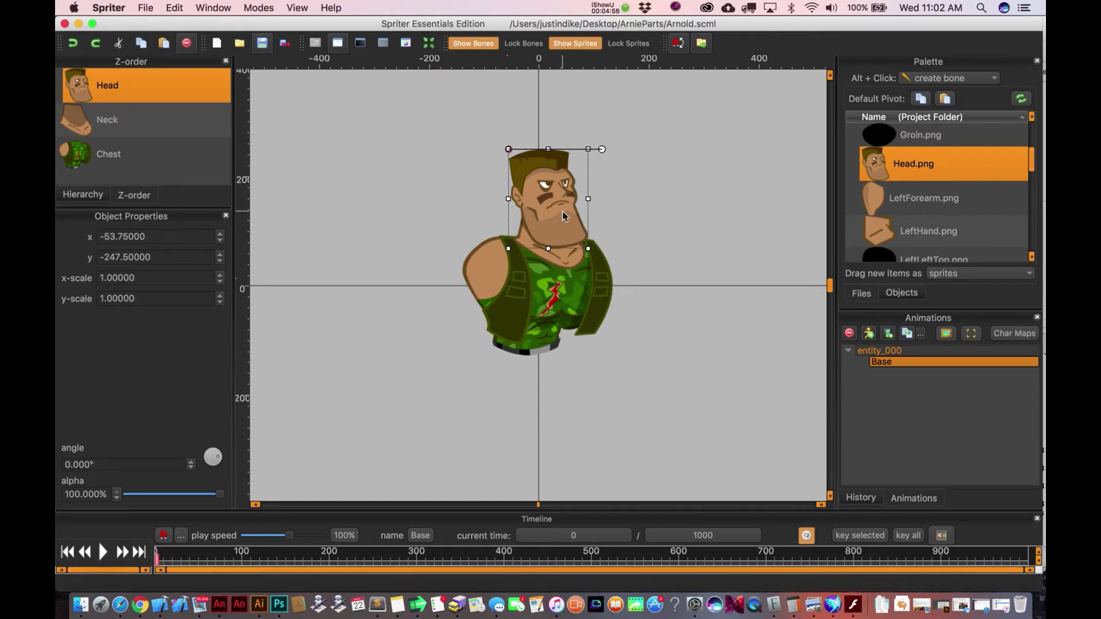
Step: Adjust the Head sprite's drawing order so it stays in front
key(ctrl+Down)
key(ctrl+Down)
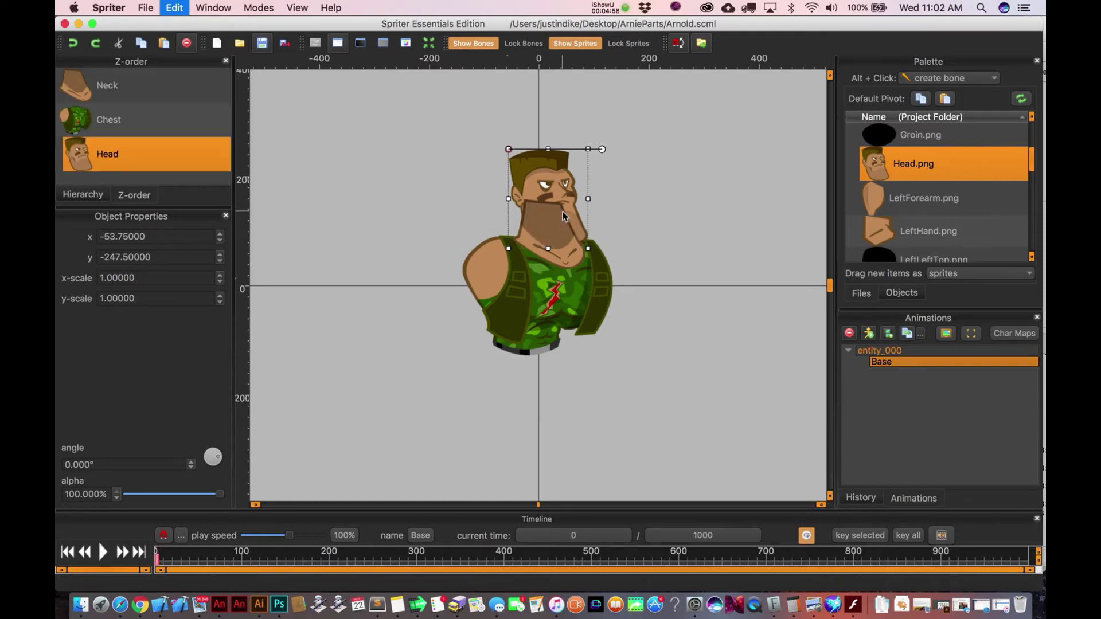
key(ctrl+Up)
key(ctrl+Up)
key(ctrl+Down)
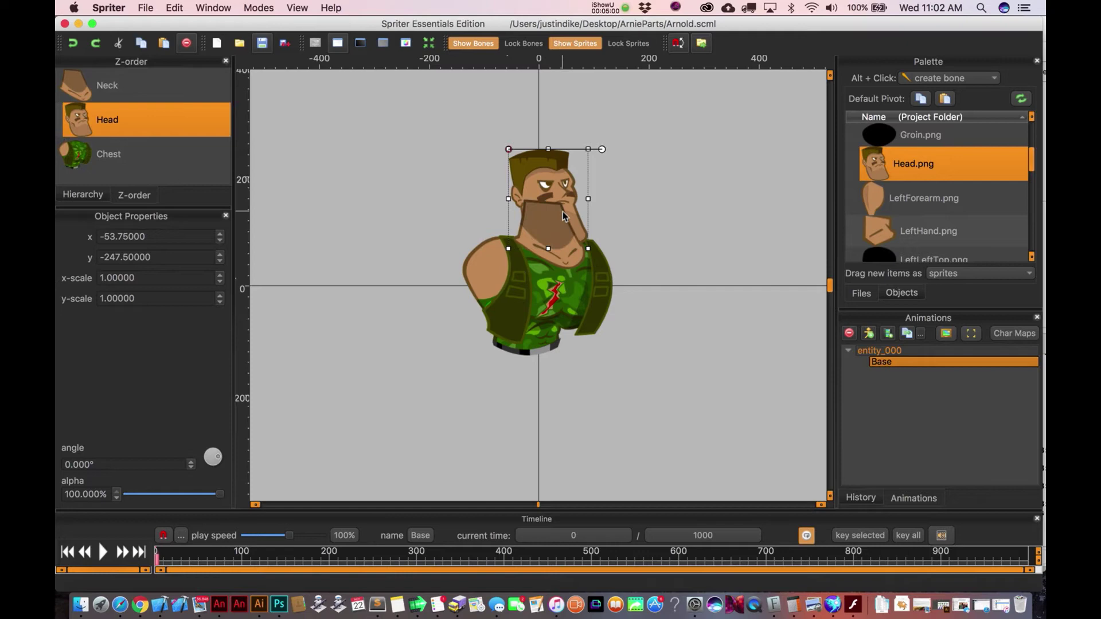
key(ctrl+Down)
key(ctrl+Up)
key(ctrl+Up)
key(ctrl+Down)
key(ctrl+Down)
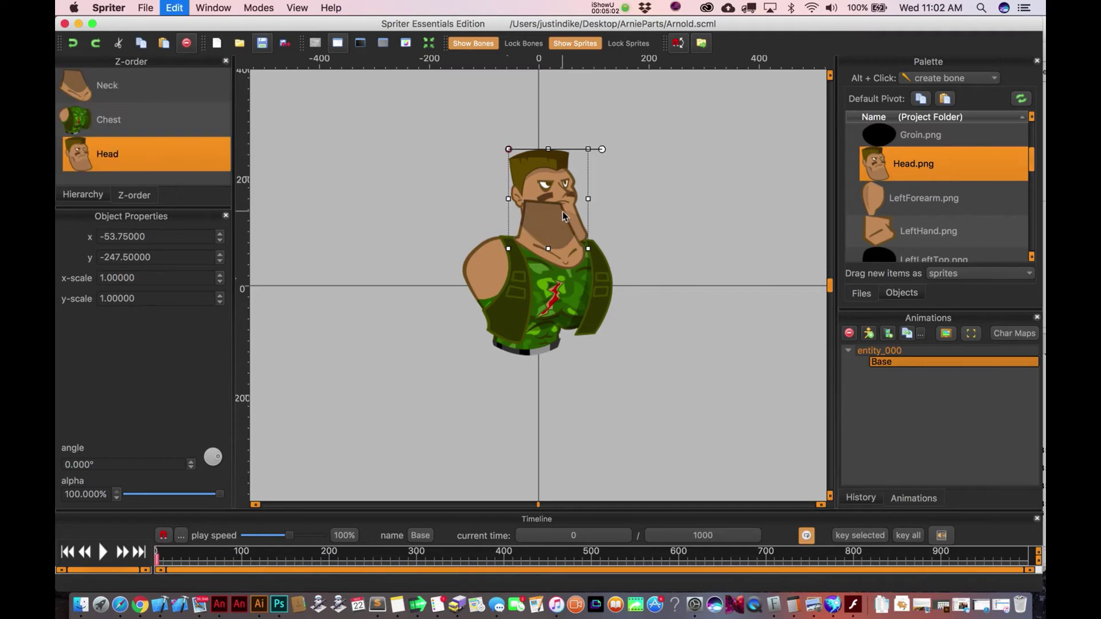
key(ctrl+Up)
key(ctrl+Up)
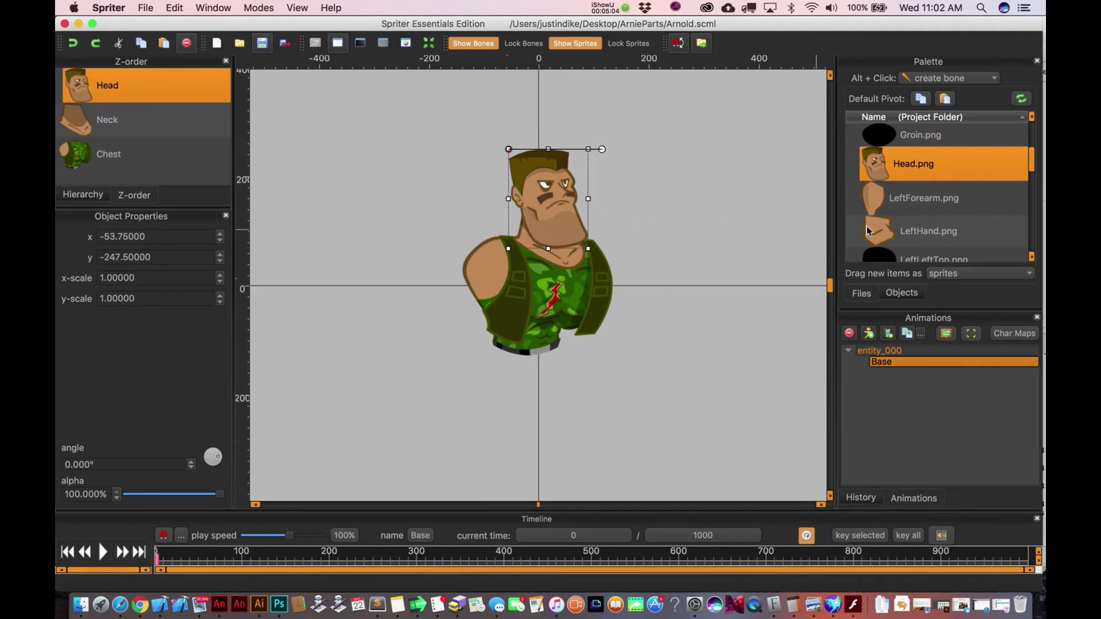
Step: Add the Groin behind the chest and the Grenade at the waist (x −116.25, y 82.5)
scroll(1033, 168, down, 1)
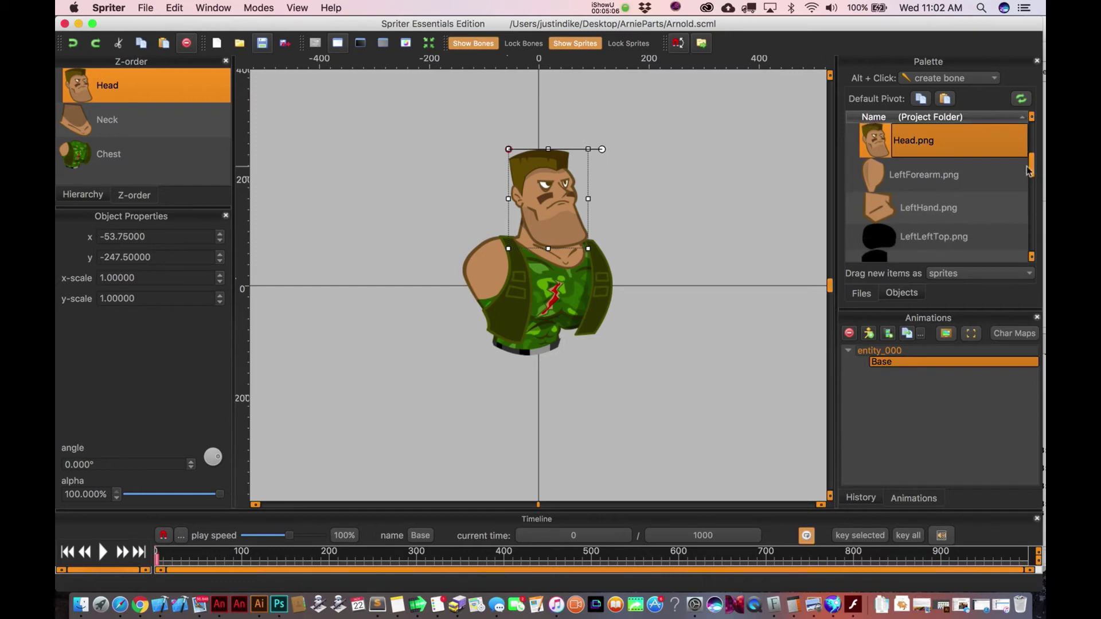
scroll(1032, 167, up, 4)
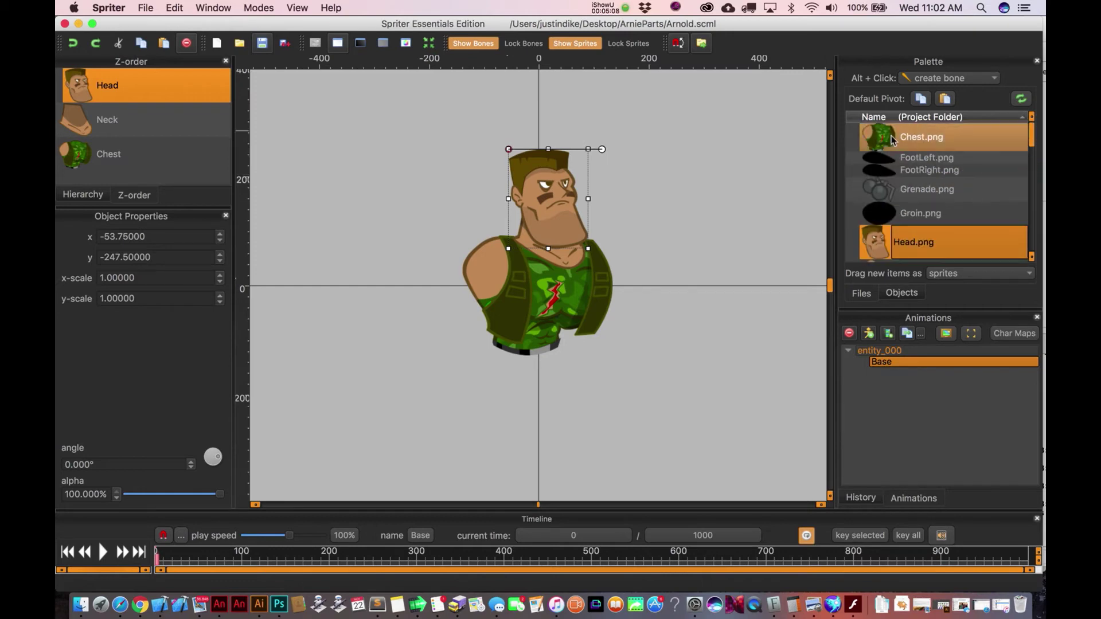
click(921, 213)
drag(733, 268, 576, 369)
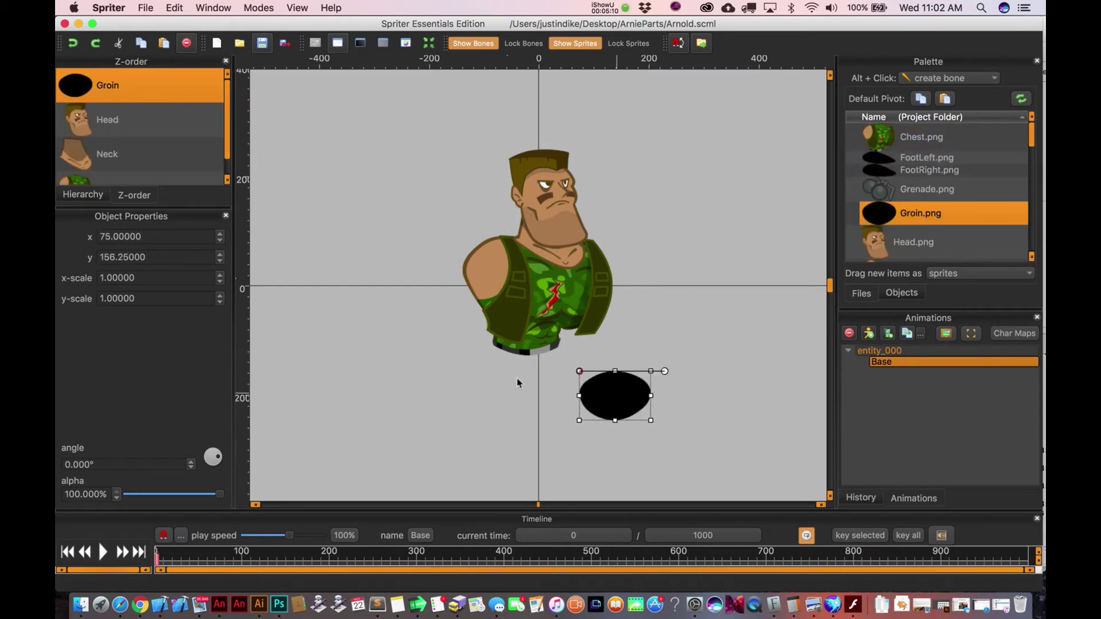
drag(622, 396, 529, 349)
key(super+Down)
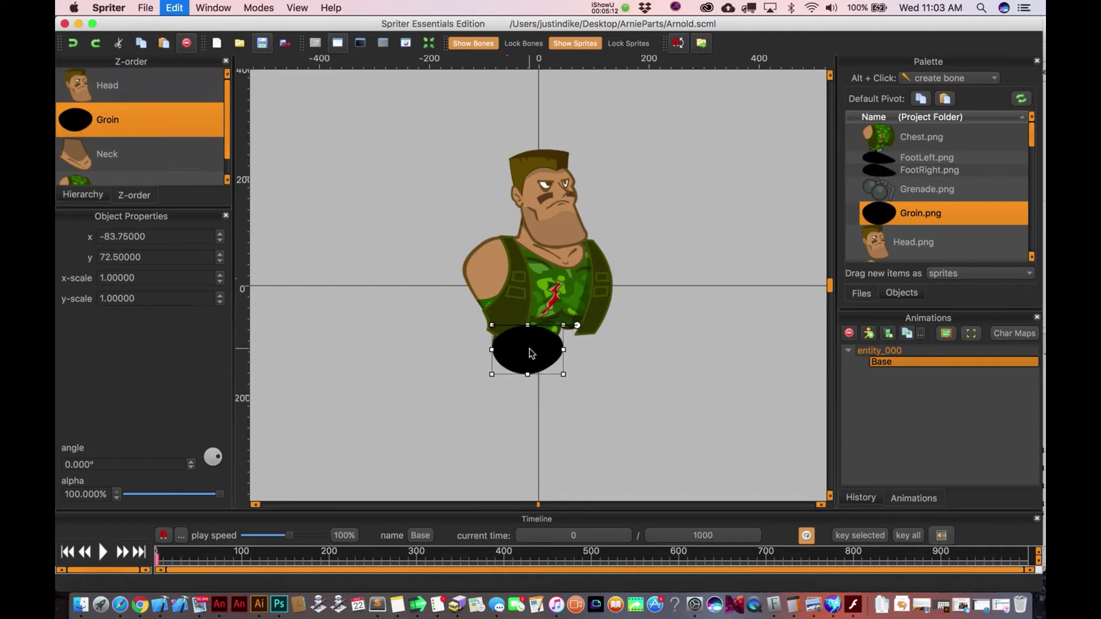
key(super+Down)
key(super+Down)
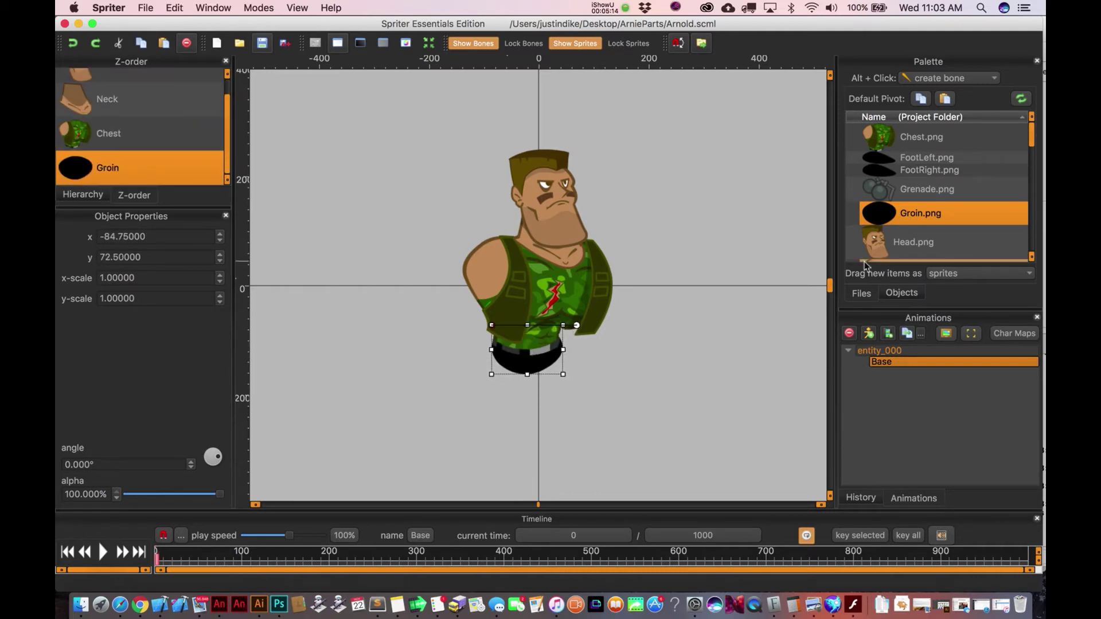
drag(923, 189, 501, 343)
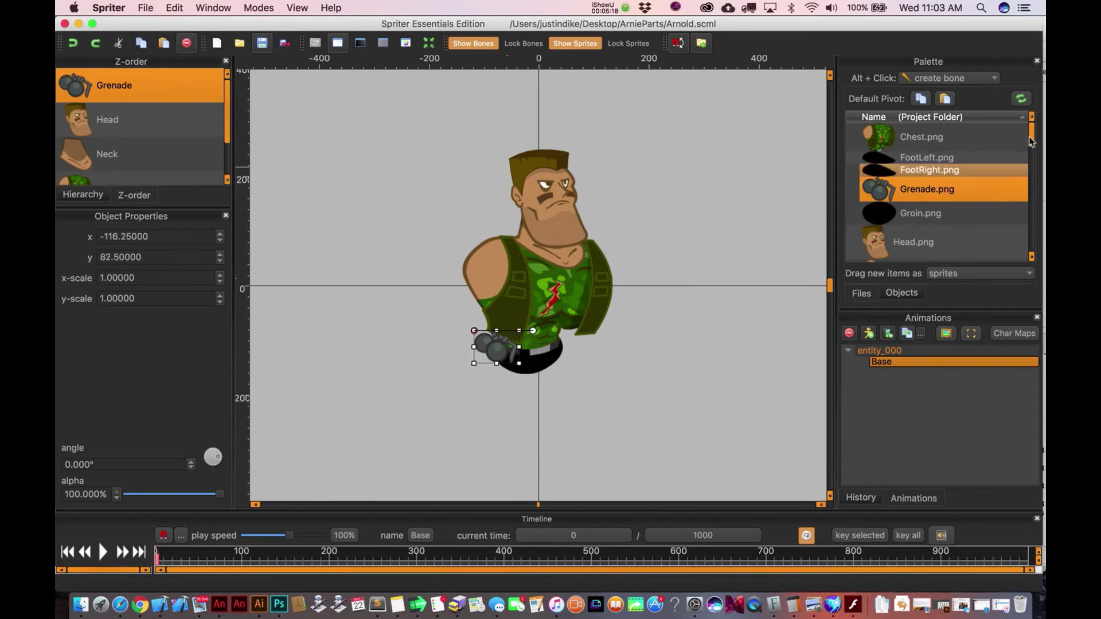
drag(1032, 136, 1025, 182)
Step: Build the left arm from LeftShoulder, LeftMidArm, LeftForearm and LeftHand, ordering the pieces behind each other
click(916, 234)
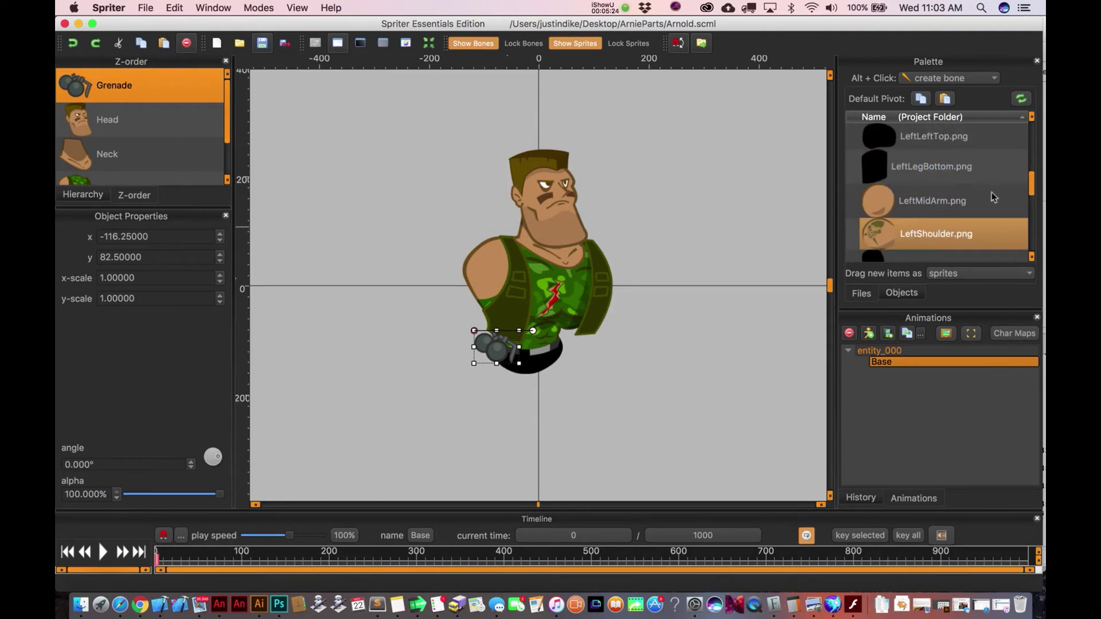
drag(918, 233, 493, 275)
drag(904, 205, 451, 297)
key(ctrl+Down)
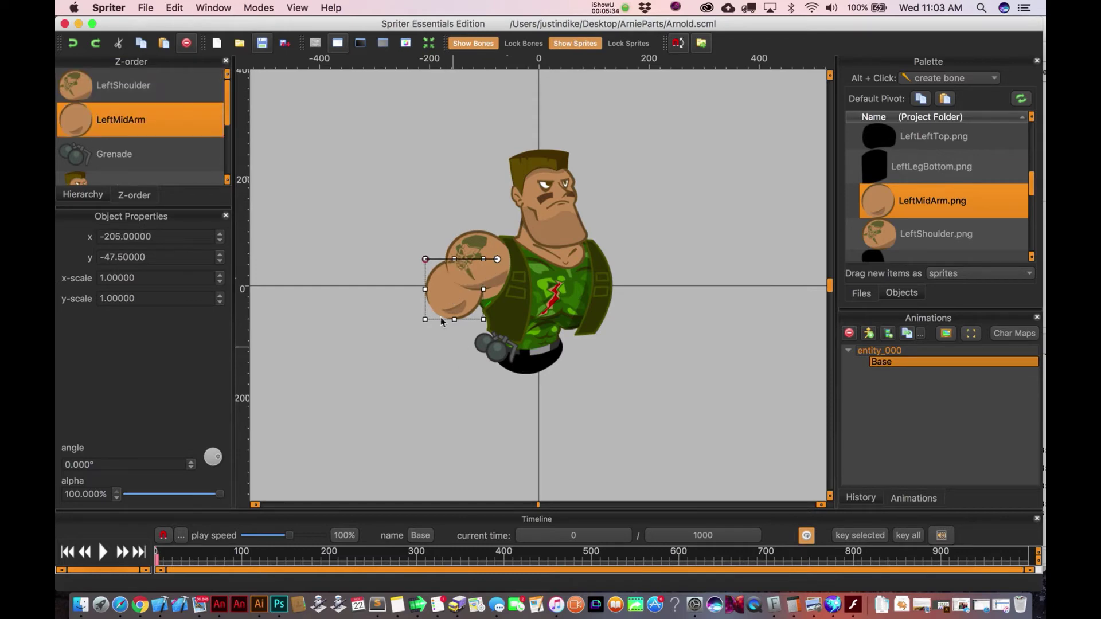
drag(1035, 192, 1026, 168)
click(892, 208)
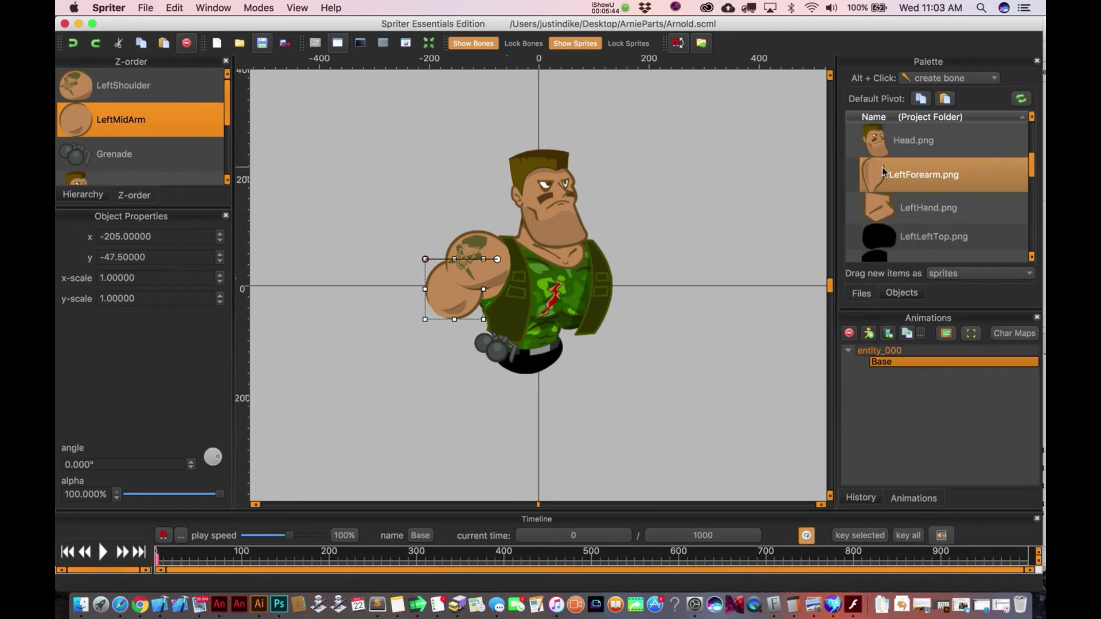
drag(883, 172, 447, 328)
key(super+shift+Down)
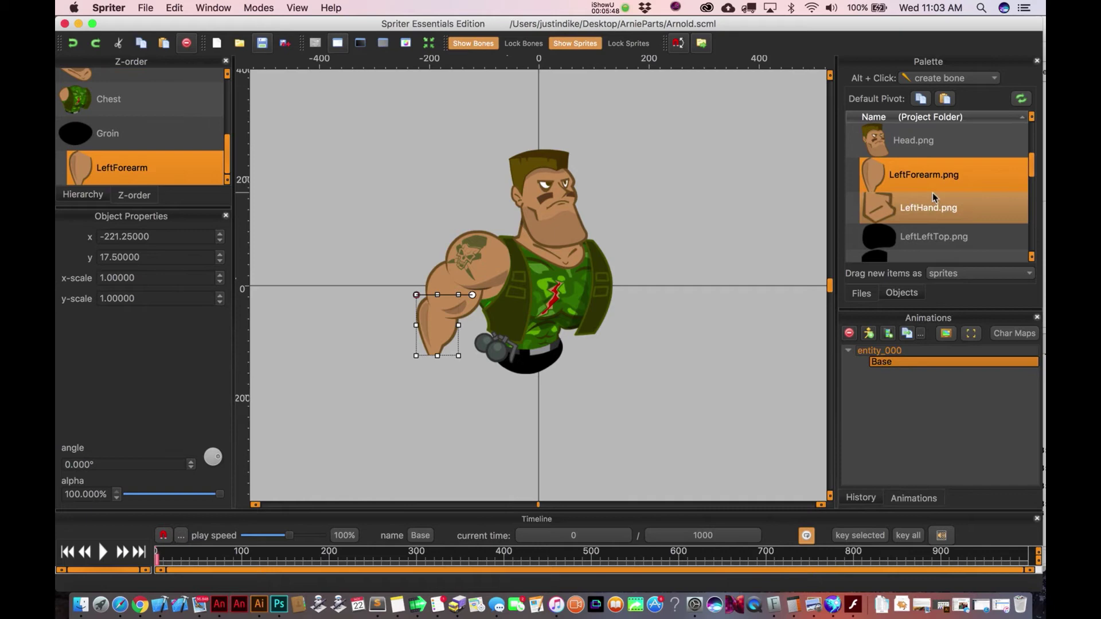
drag(933, 197, 448, 371)
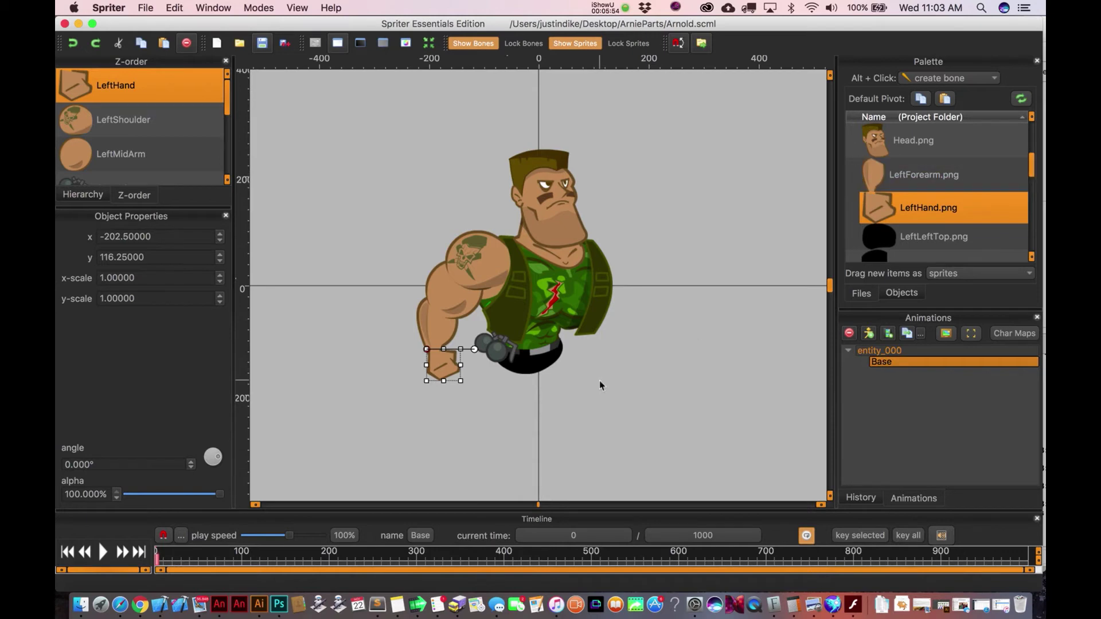
drag(446, 364, 445, 362)
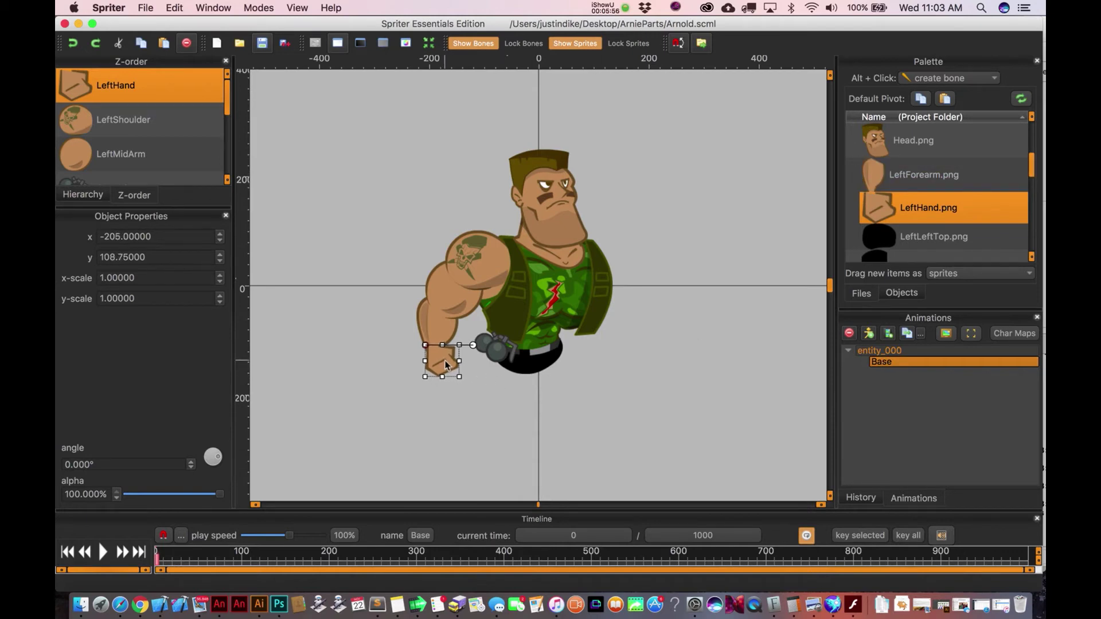
Step: Fit the RightShoulder sprite at about x 56.25, y −88.75, adjusting its drawing order
click(880, 246)
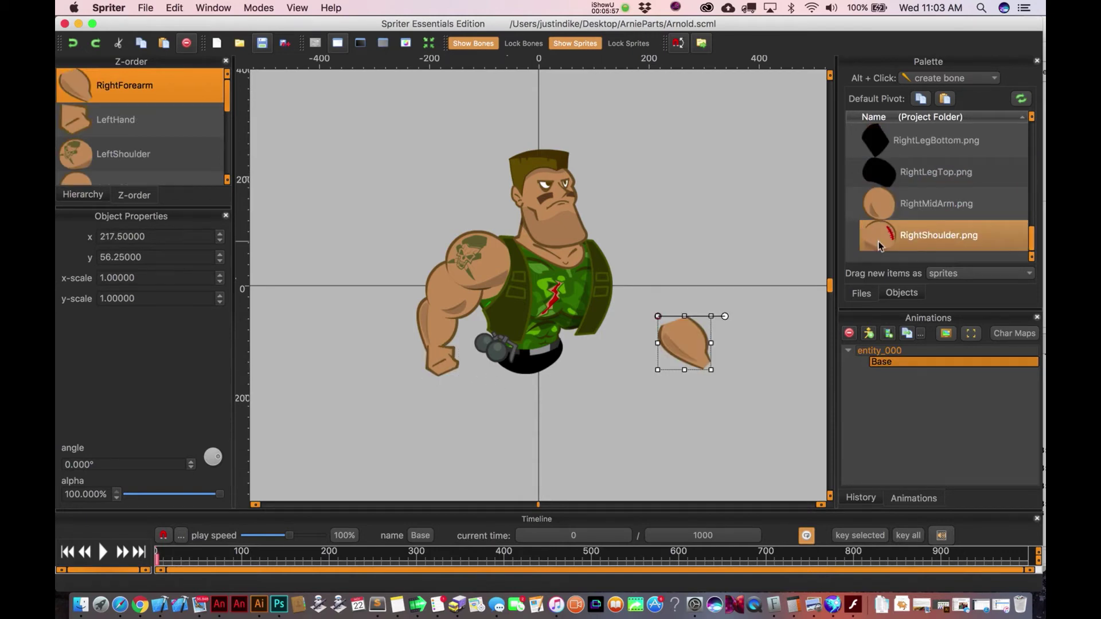
drag(881, 245, 628, 267)
key(super+Down)
key(super+Down)
key(super+Down)
key(super+Down)
key(super+Down)
key(super+Down)
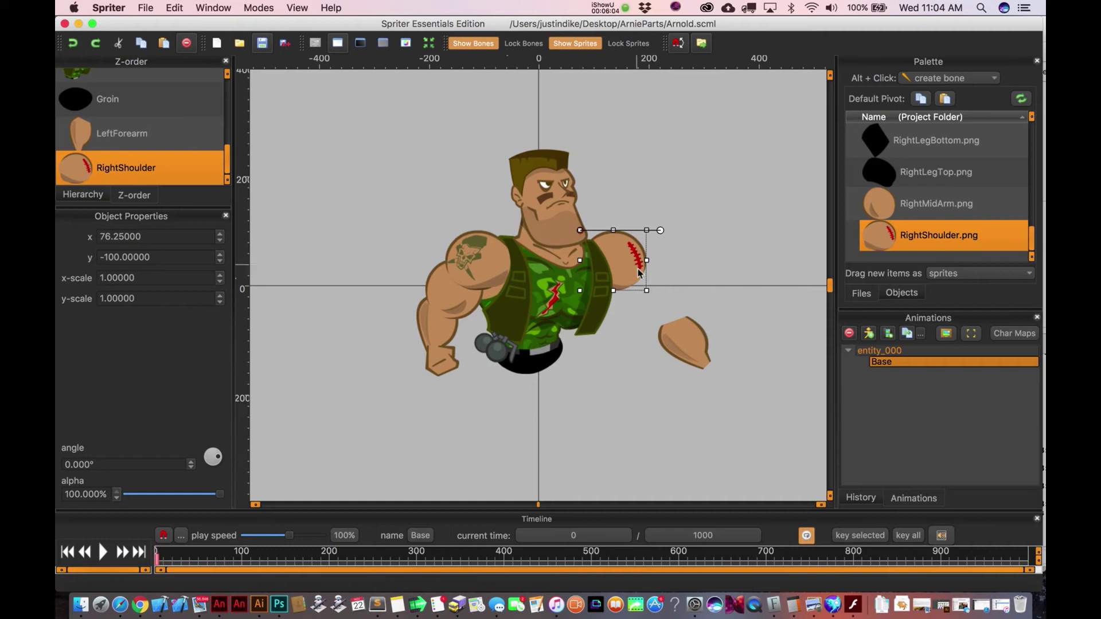
drag(628, 267, 617, 273)
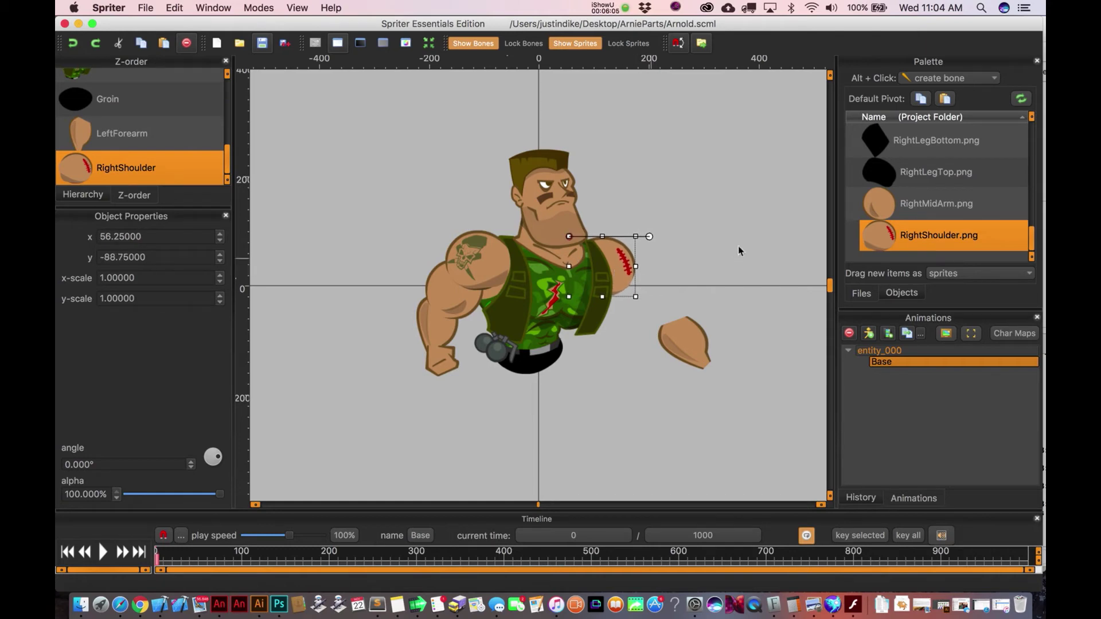
Step: Move RightMidArm.png's default pivot to near its upper left
double_click(880, 204)
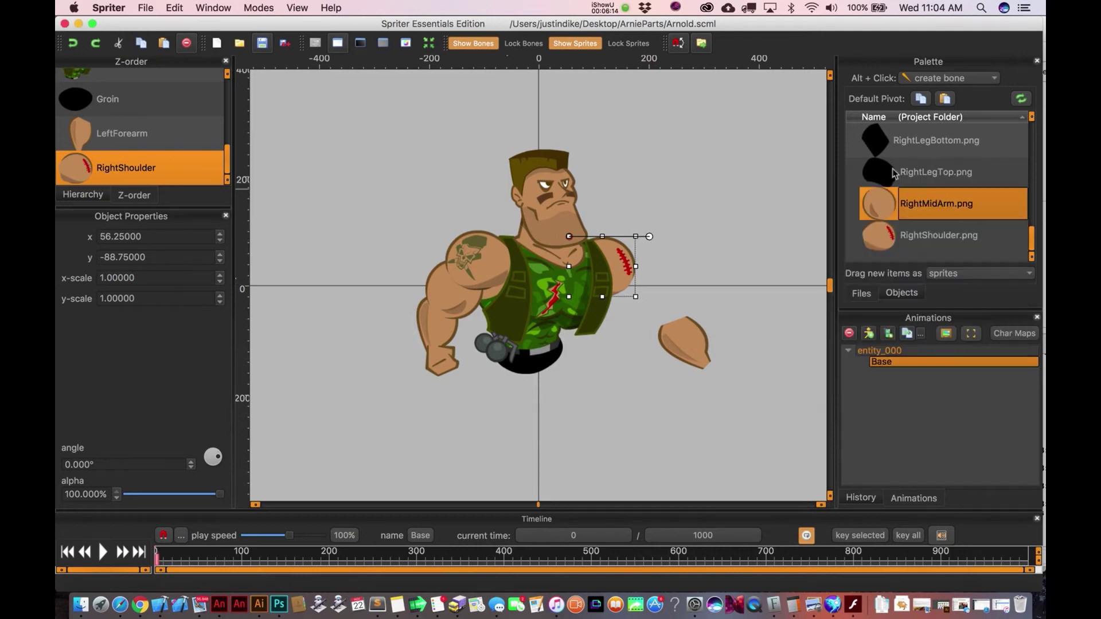
key(Escape)
double_click(882, 207)
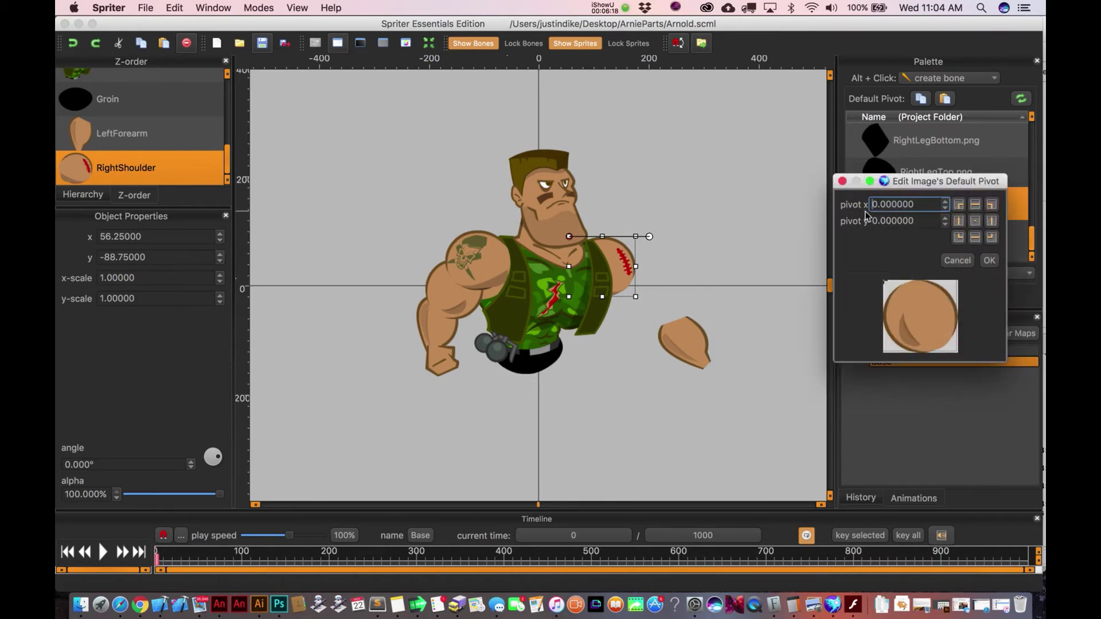
drag(886, 286, 913, 295)
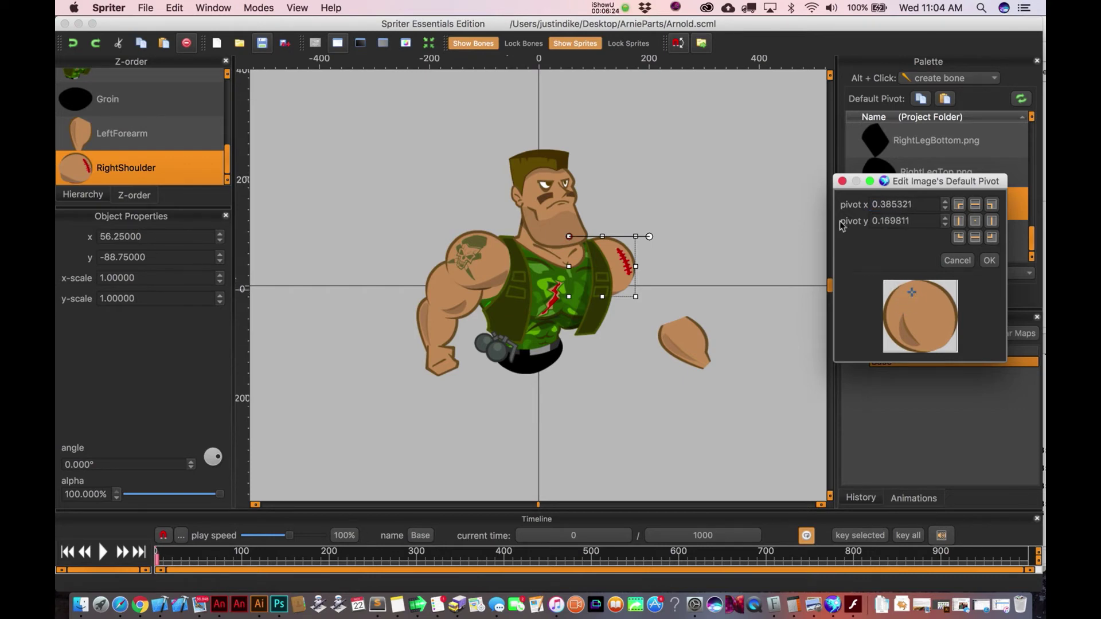
key(Return)
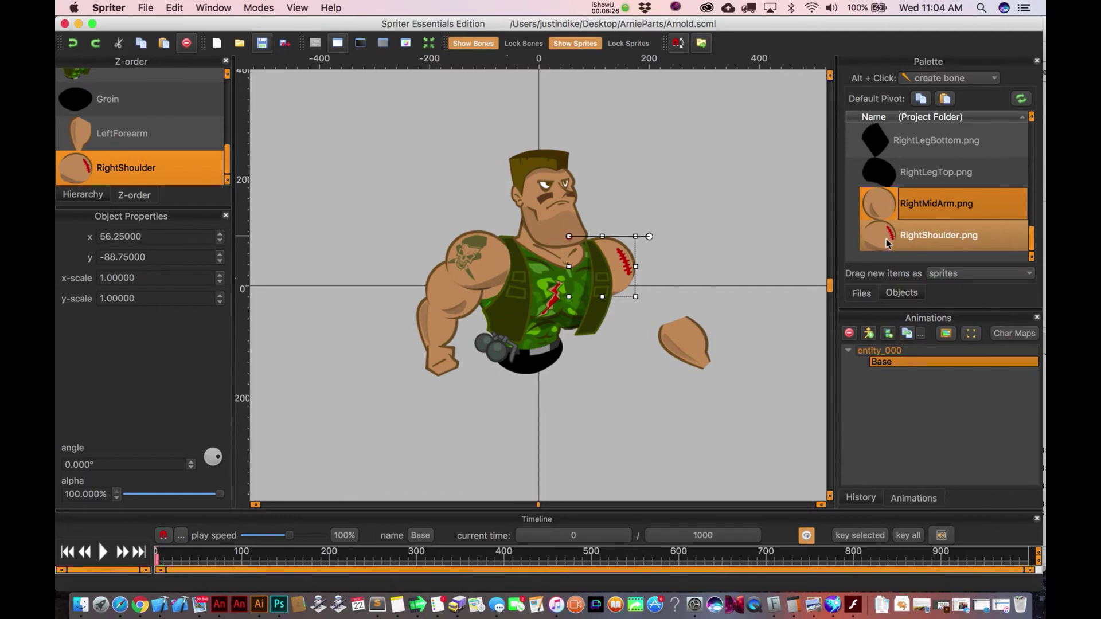
Step: Set RightShoulder.png's default pivot near its left edge
click(869, 245)
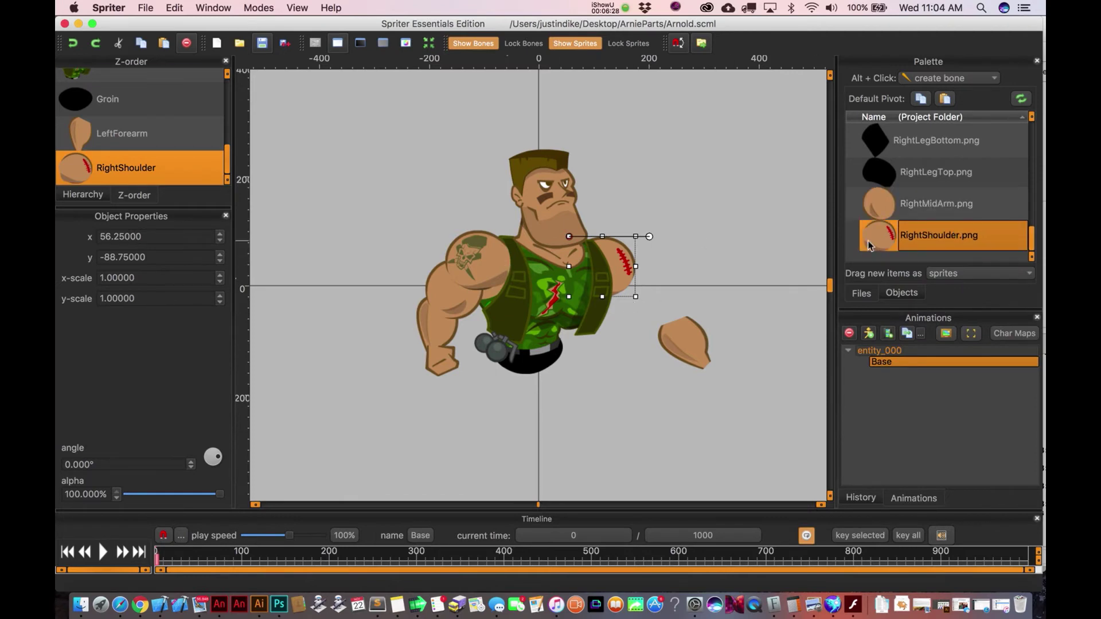
double_click(869, 245)
drag(882, 322, 898, 359)
click(842, 220)
Step: Set LeftShoulder.png's default pivot near its lower right
click(647, 256)
click(487, 258)
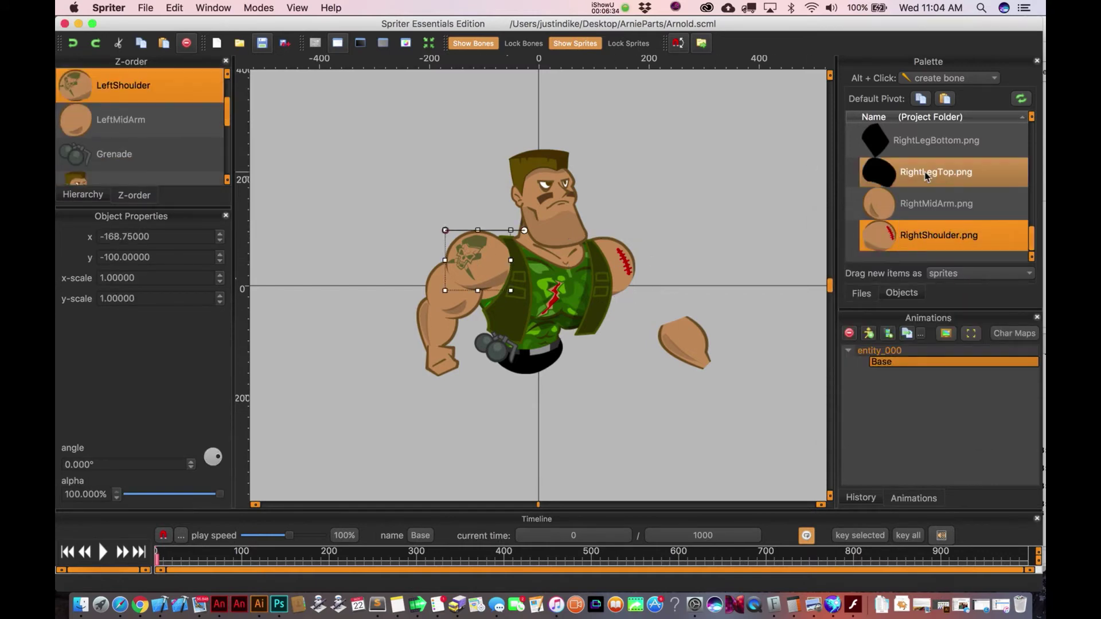
scroll(927, 175, up, 4)
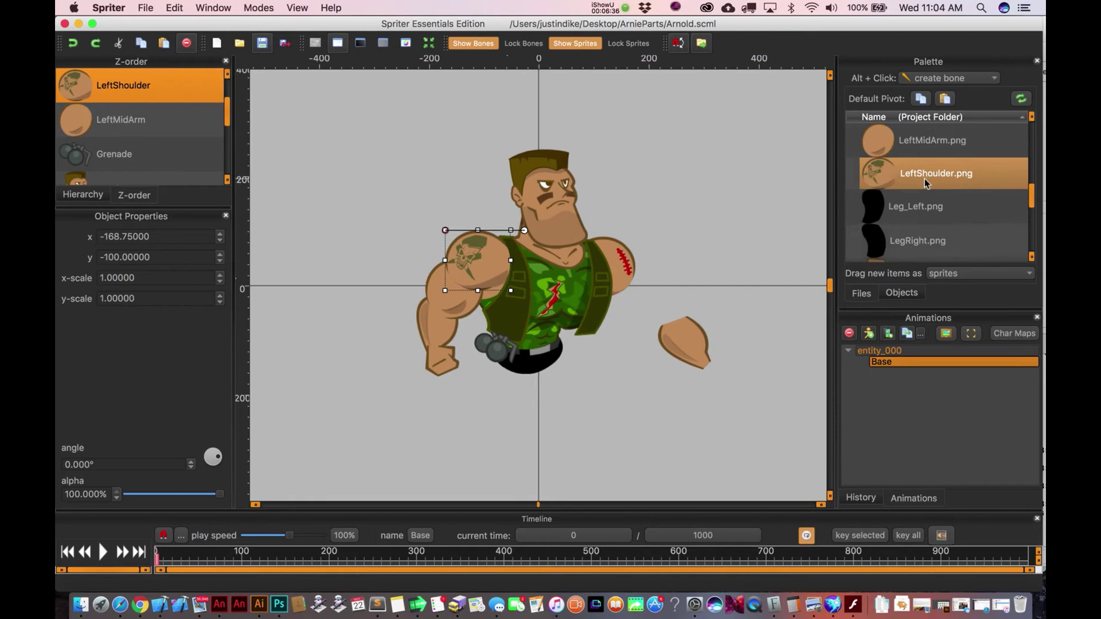
scroll(925, 190, down, 1)
double_click(930, 240)
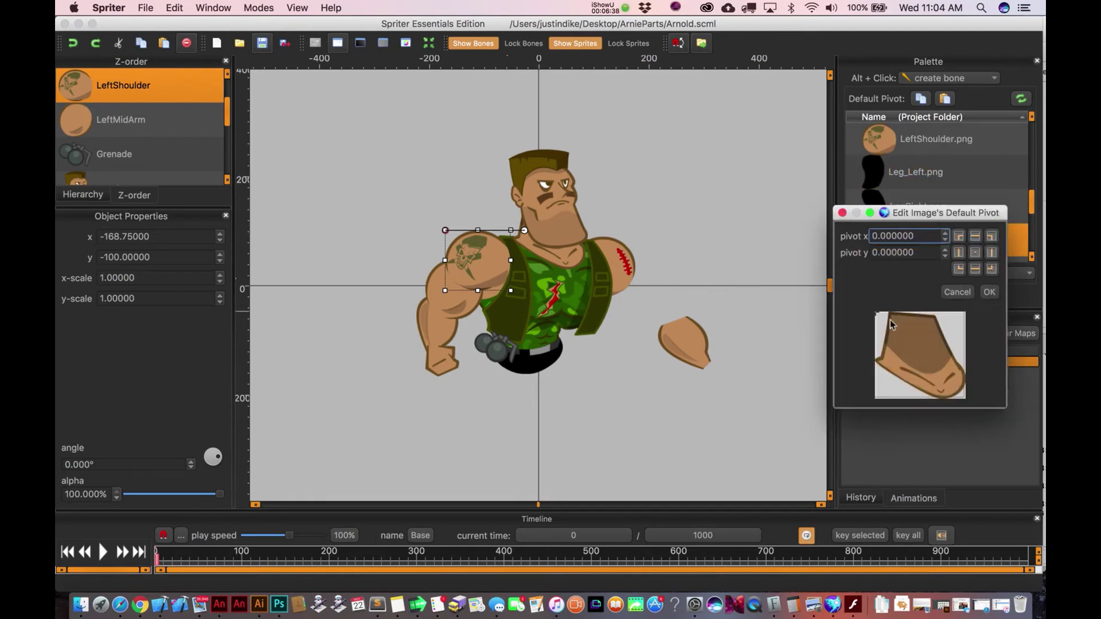
mouse_move(920, 374)
mouse_down()
mouse_move(940, 396)
mouse_move(930, 397)
mouse_up()
key(Return)
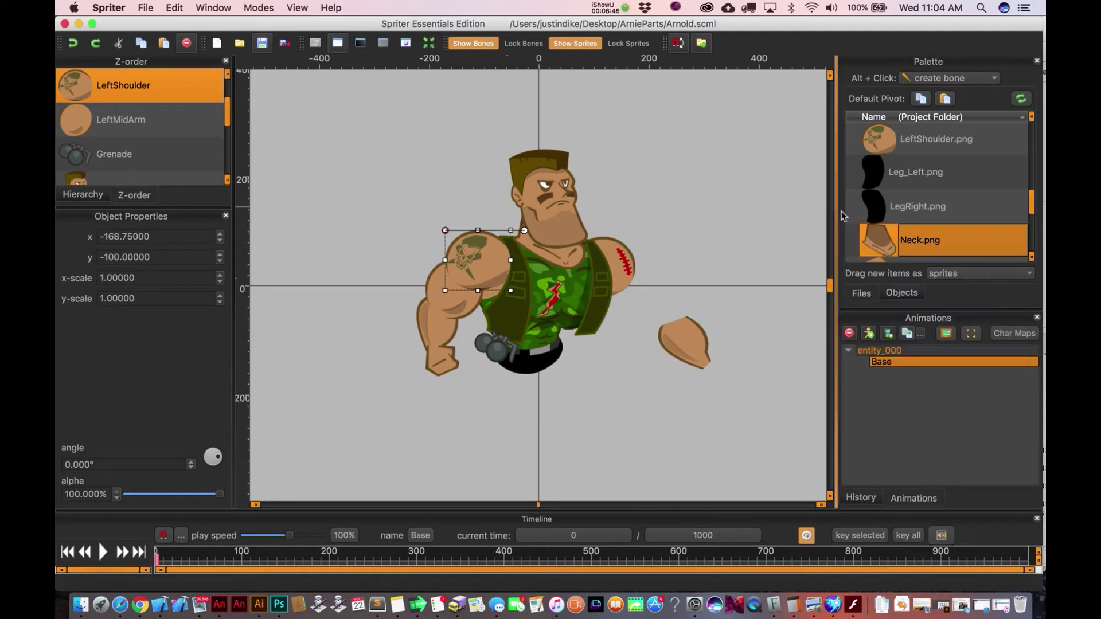
Step: Move Neck.png's default pivot to its lower middle and test the neck rotation
click(571, 259)
mouse_move(602, 204)
mouse_down()
mouse_move(602, 221)
mouse_move(599, 198)
mouse_up()
double_click(885, 241)
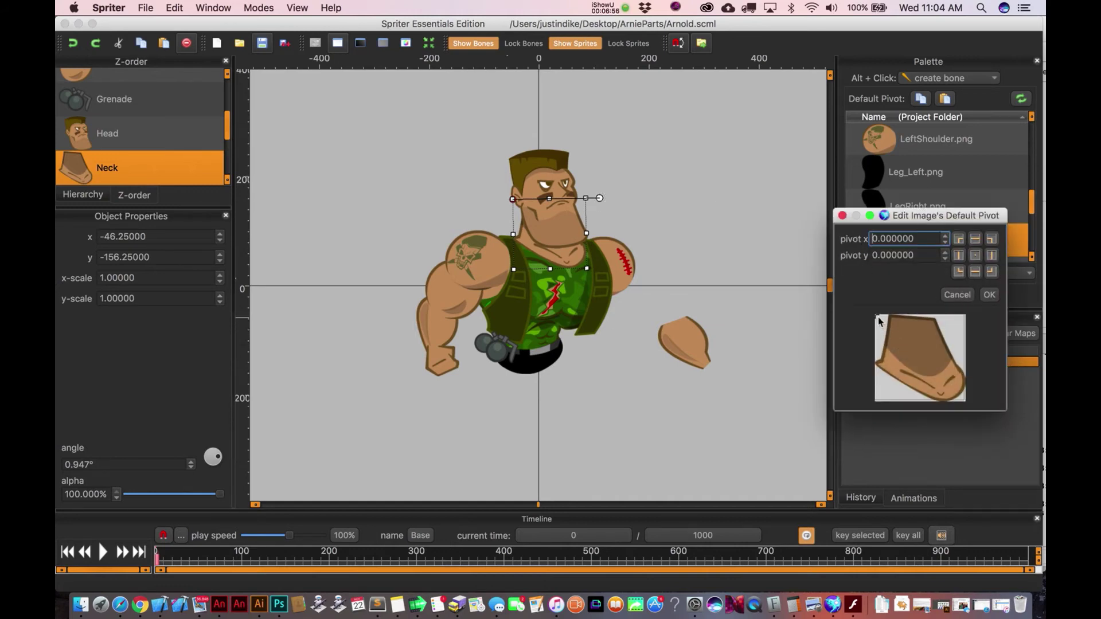
drag(880, 321, 924, 383)
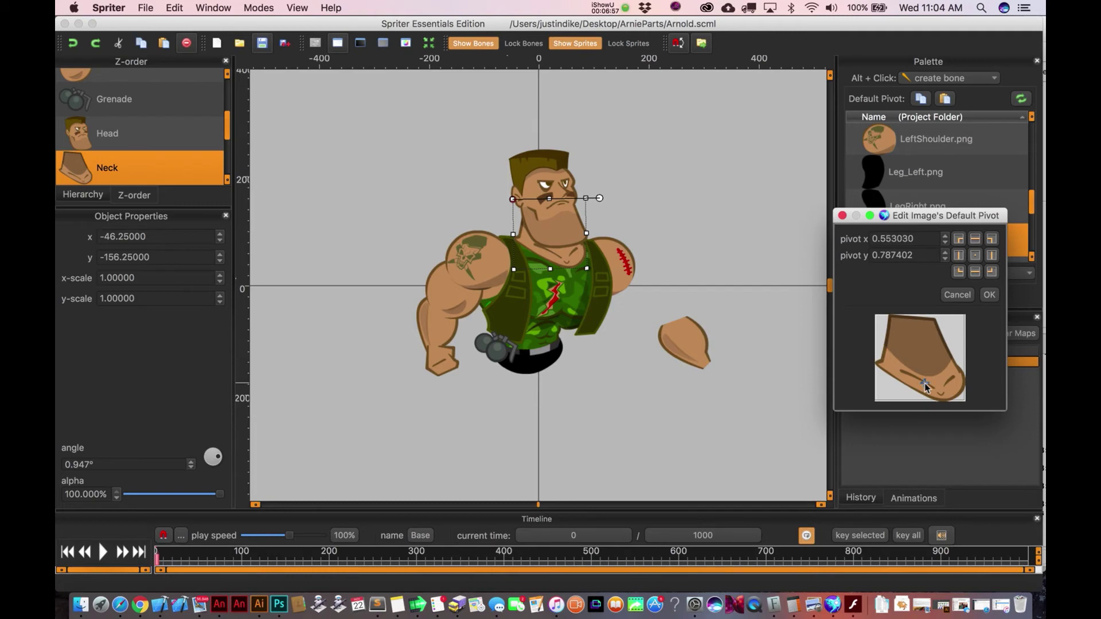
click(990, 295)
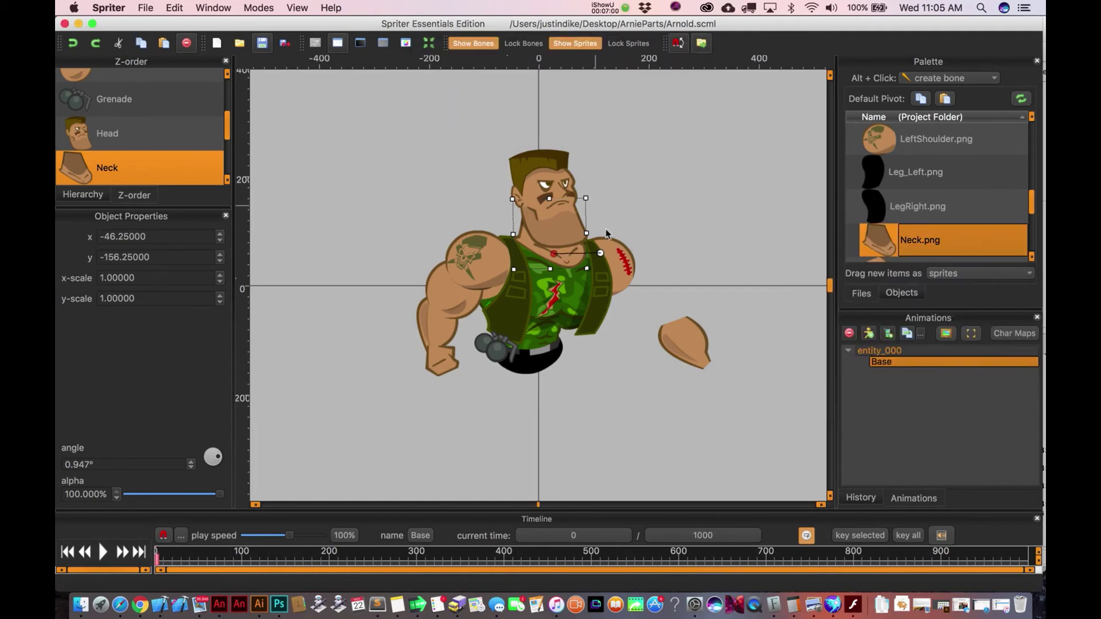
mouse_move(600, 253)
mouse_down()
mouse_move(592, 247)
mouse_move(600, 253)
mouse_up()
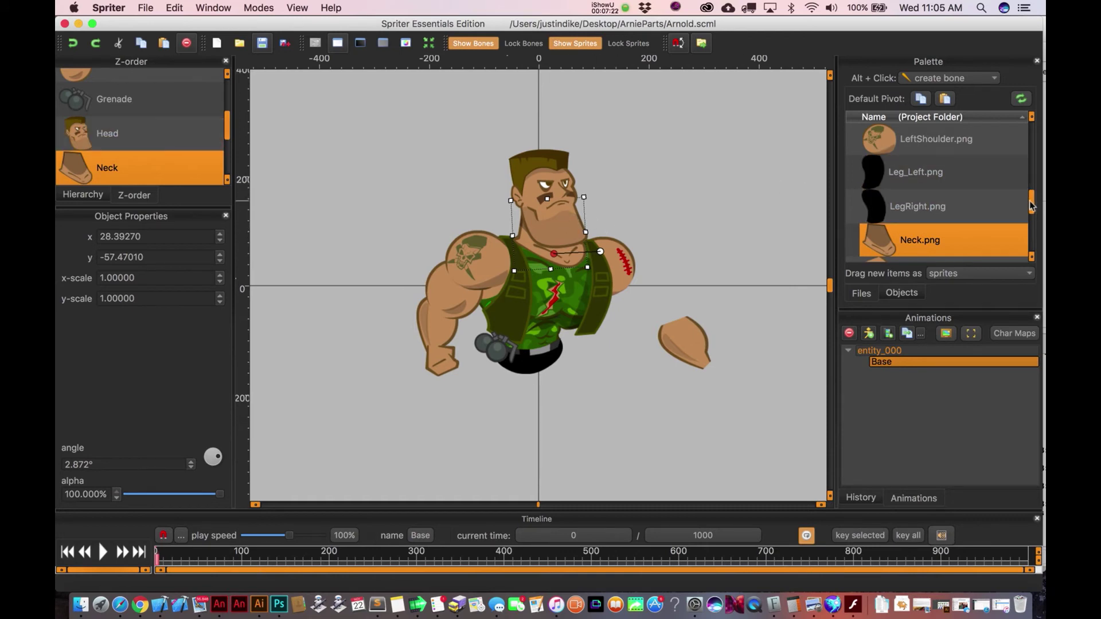
Step: Set Head.png's default pivot near the bottom of the face
scroll(1032, 205, up, 4)
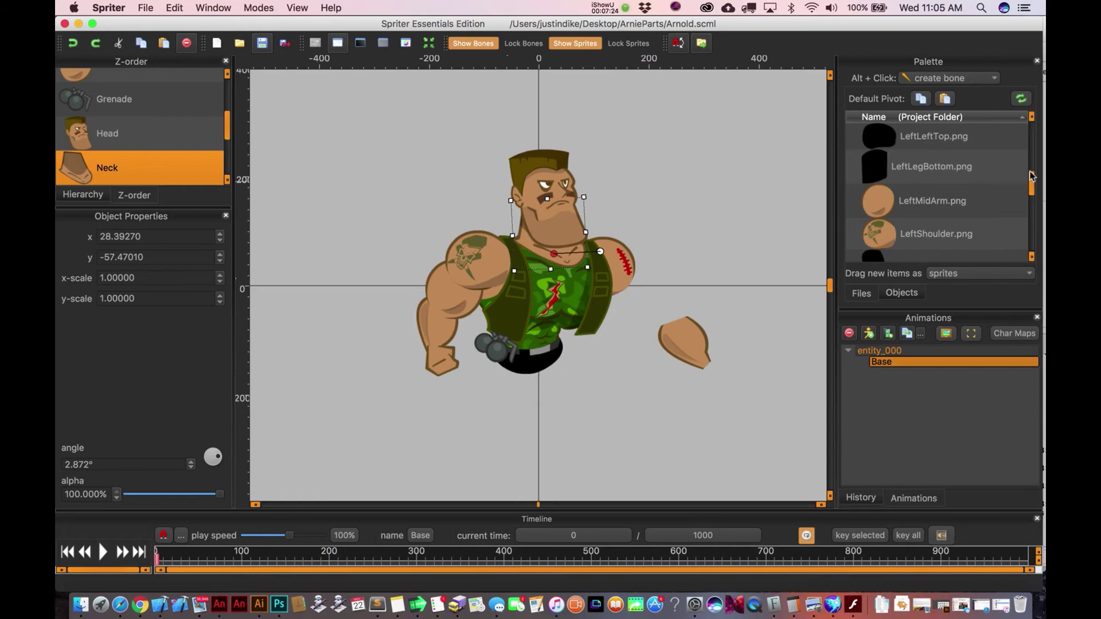
click(855, 140)
double_click(875, 147)
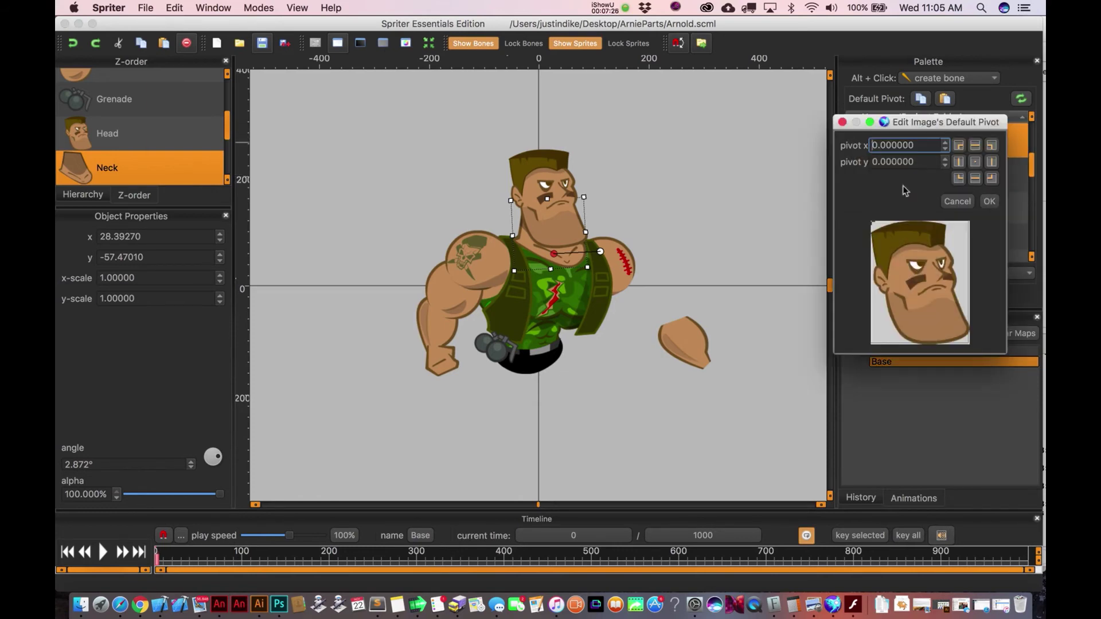
click(914, 315)
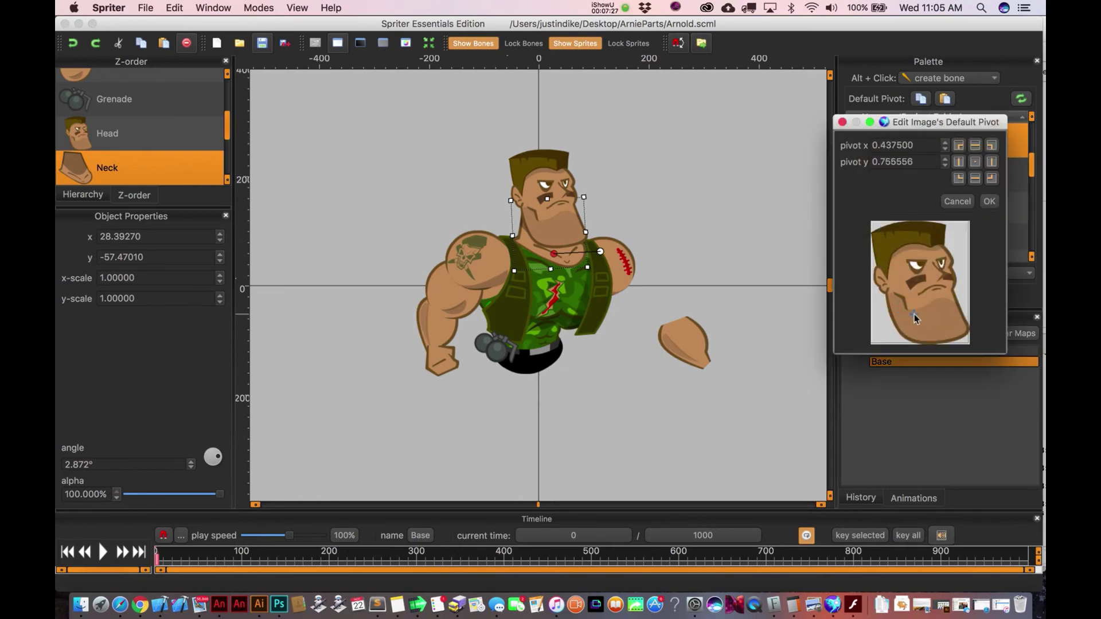
click(990, 201)
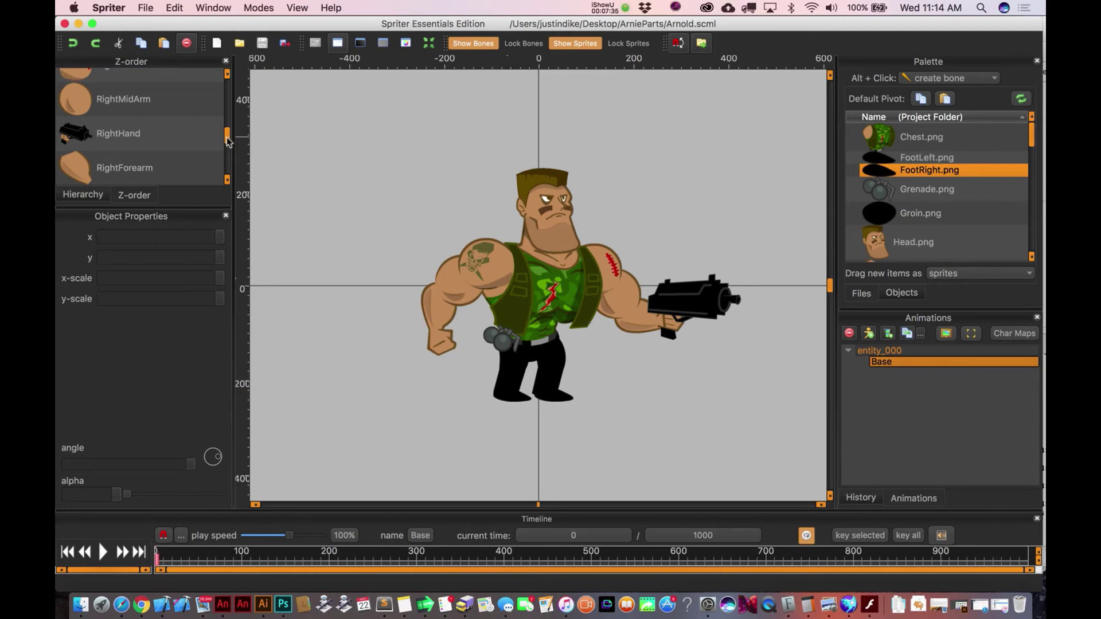
scroll(228, 133, up, 2)
drag(227, 133, 229, 155)
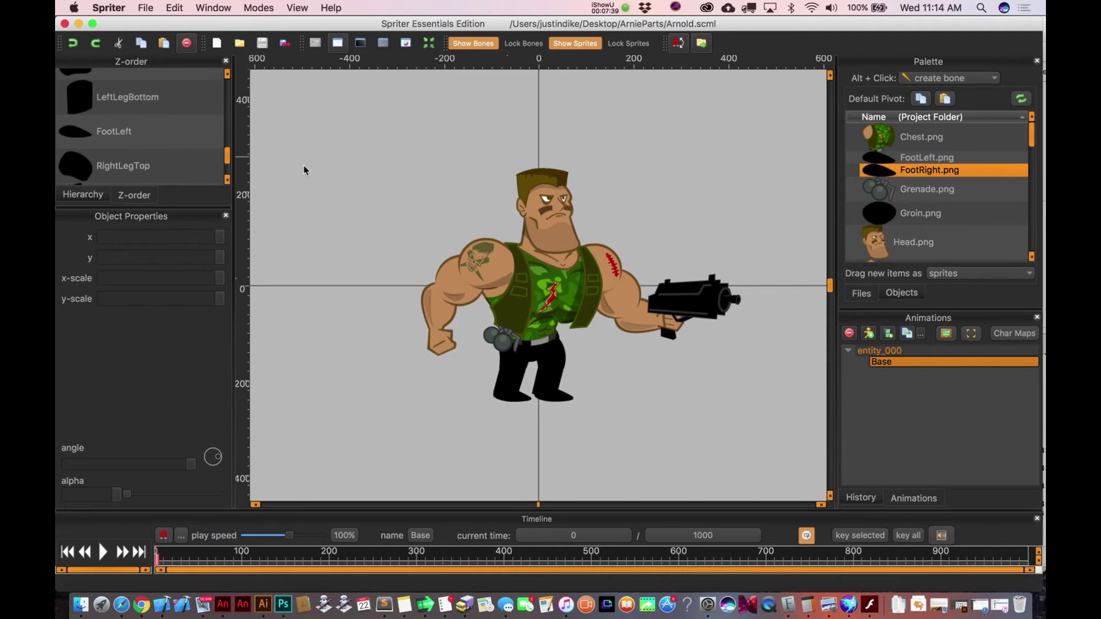
click(614, 278)
click(485, 287)
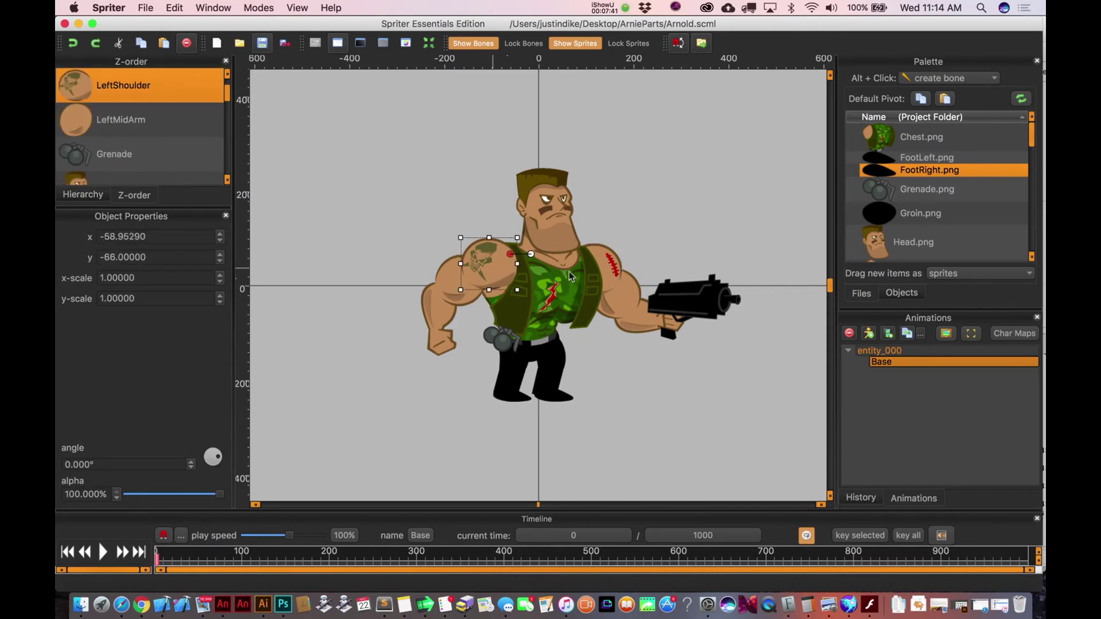
drag(485, 276, 444, 318)
click(461, 299)
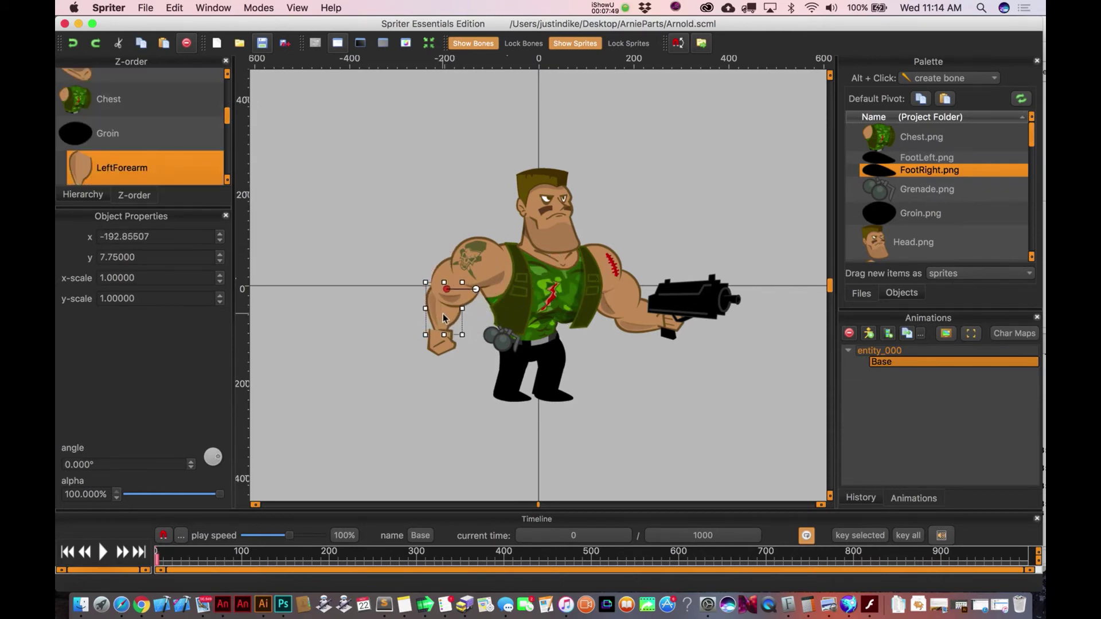
Step: Bring the left forearm forward in drawing order and shift it toward the chest
key(ctrl+Up)
key(ctrl+Up)
key(ctrl+Up)
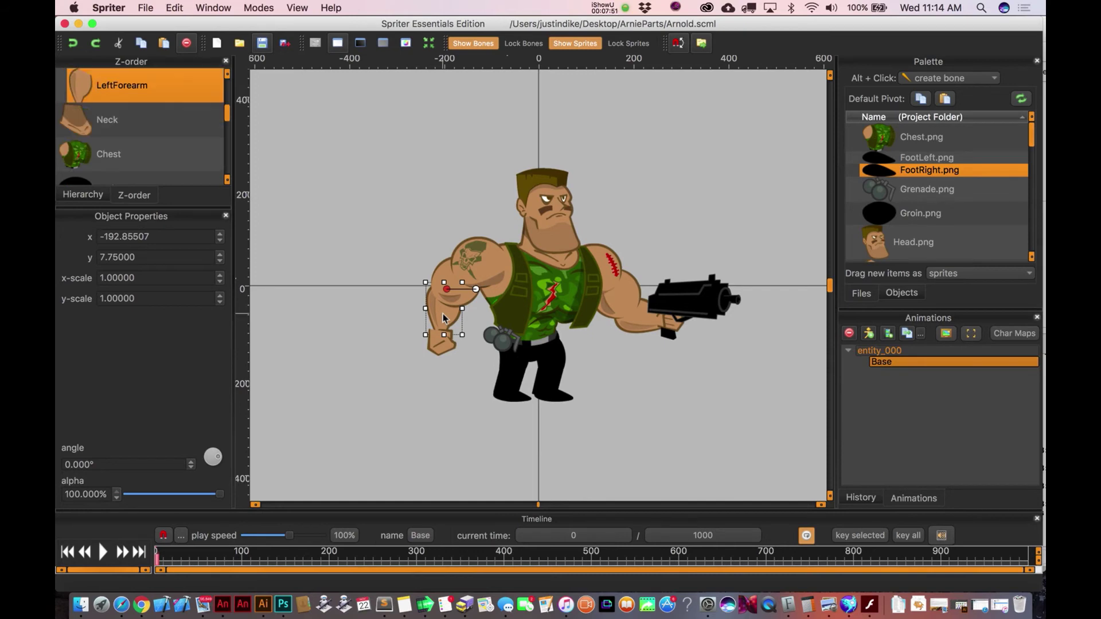
drag(443, 315, 436, 353)
click(438, 341)
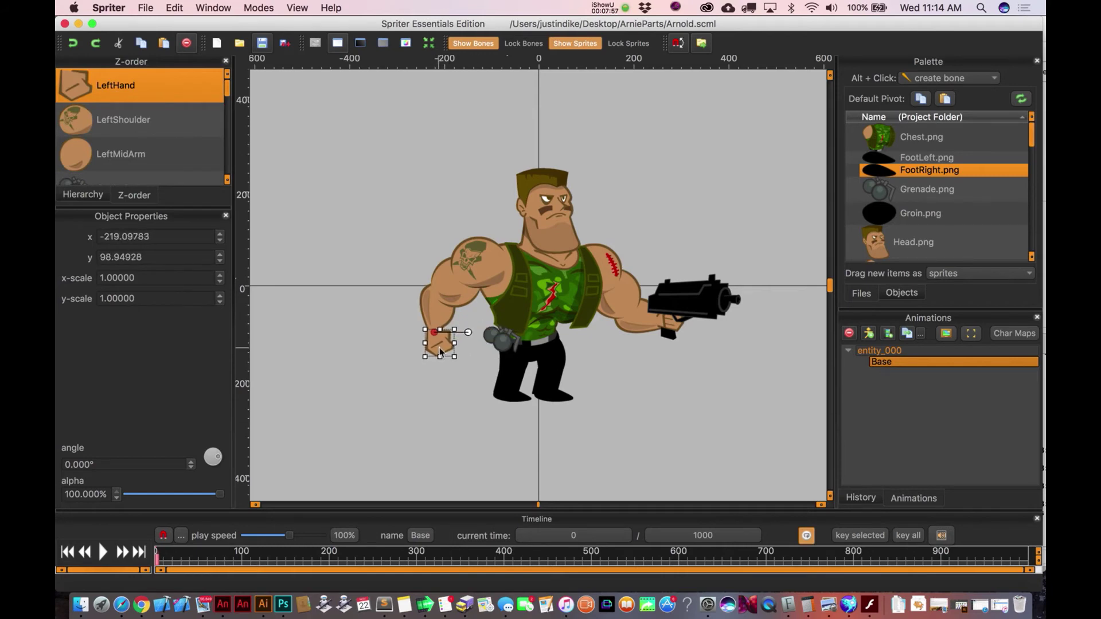
Step: Select all the soldier's sprites and move the figure up to the origin line
drag(760, 430, 426, 138)
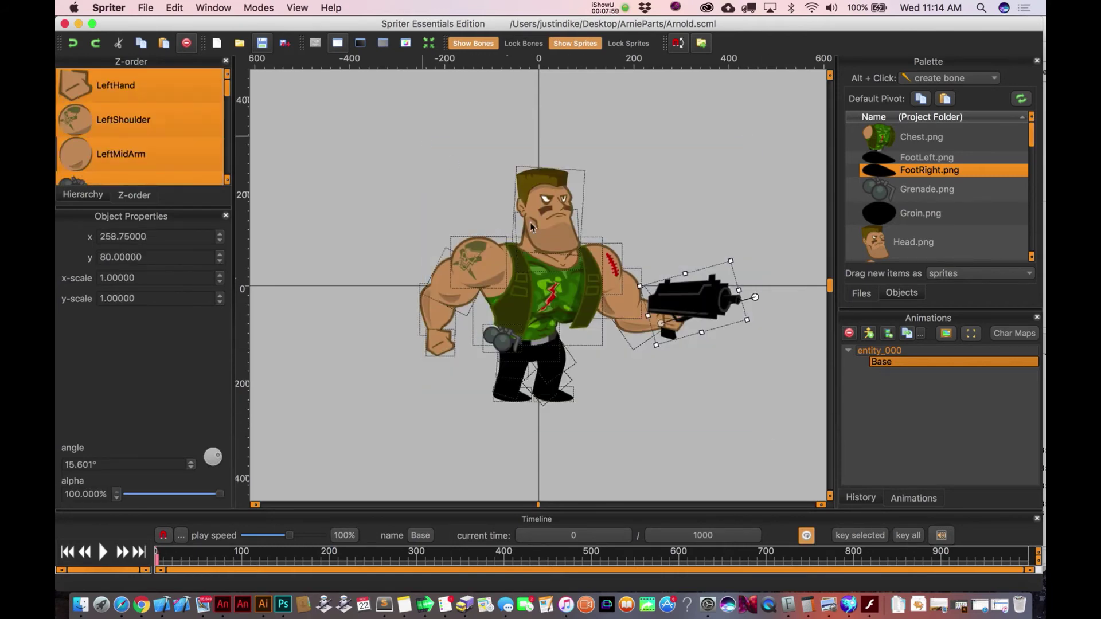
drag(562, 307, 555, 216)
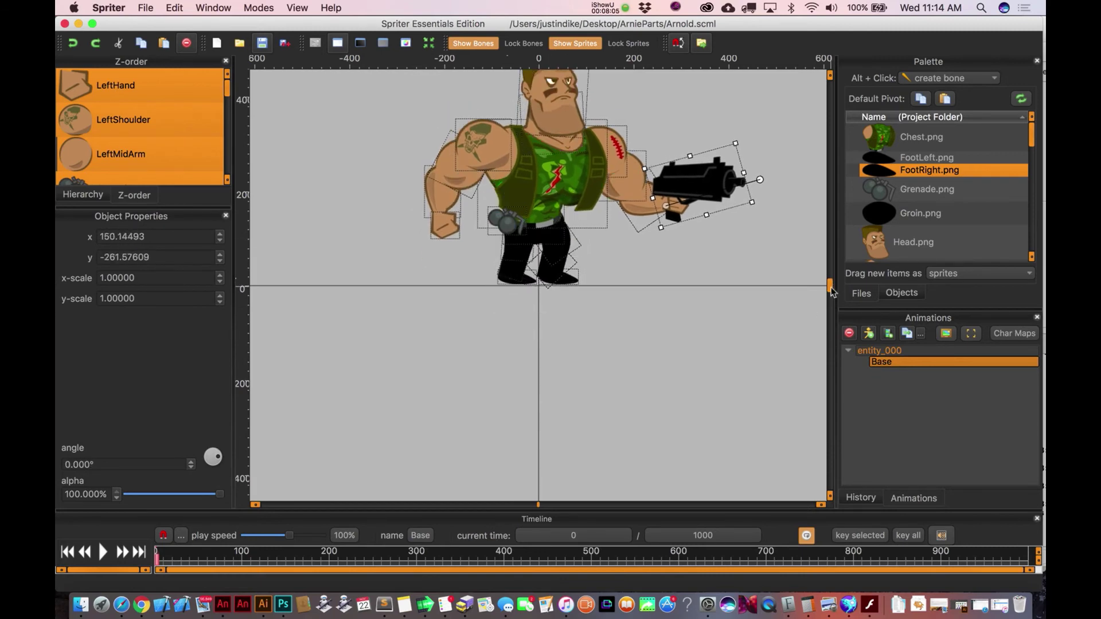
mouse_move(833, 292)
mouse_down()
mouse_move(833, 367)
mouse_move(833, 291)
mouse_up()
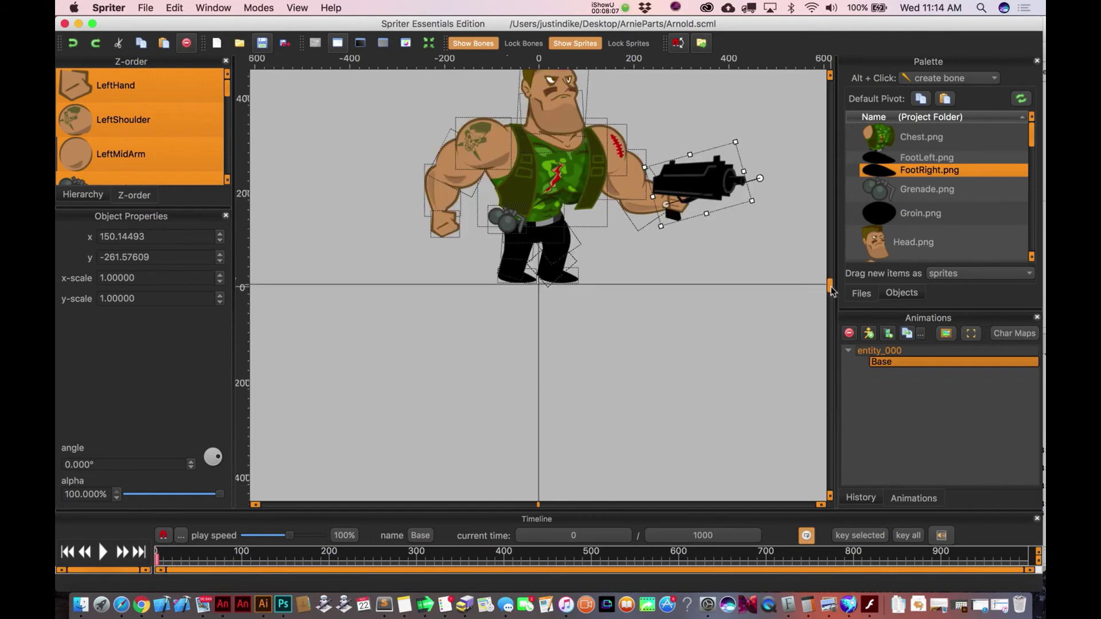
scroll(722, 352, up, 5)
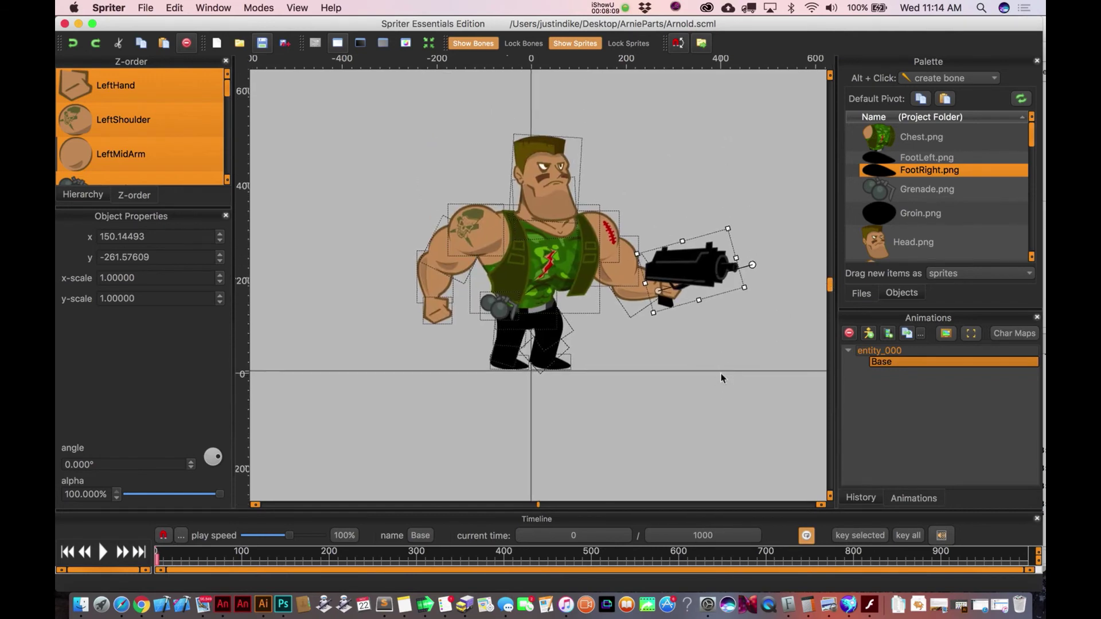
scroll(722, 213, up, 2)
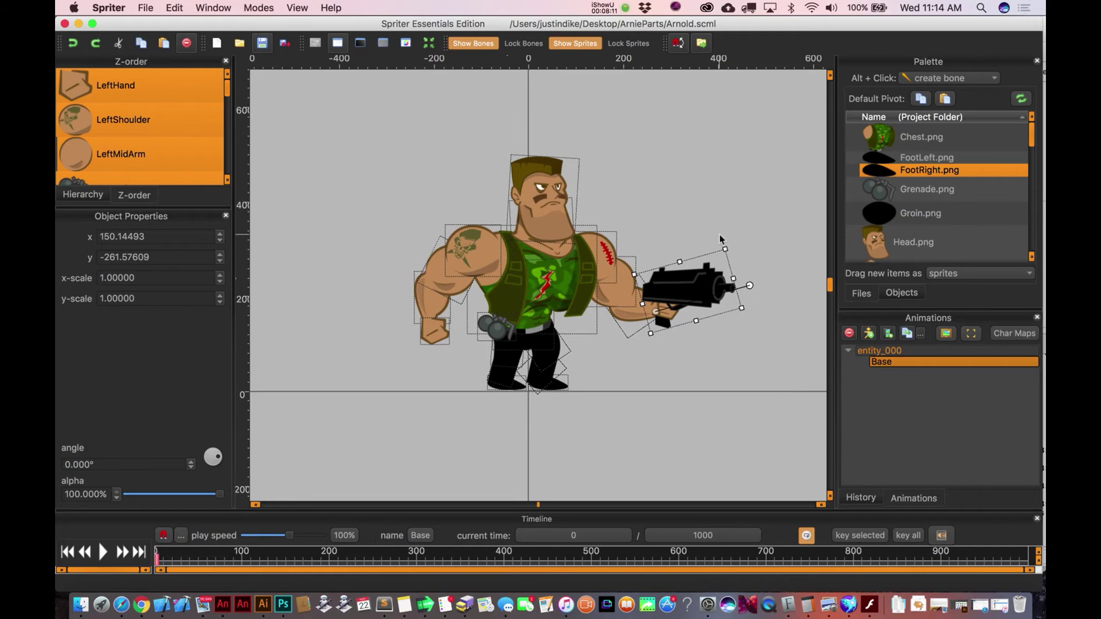
click(696, 238)
key(super+z)
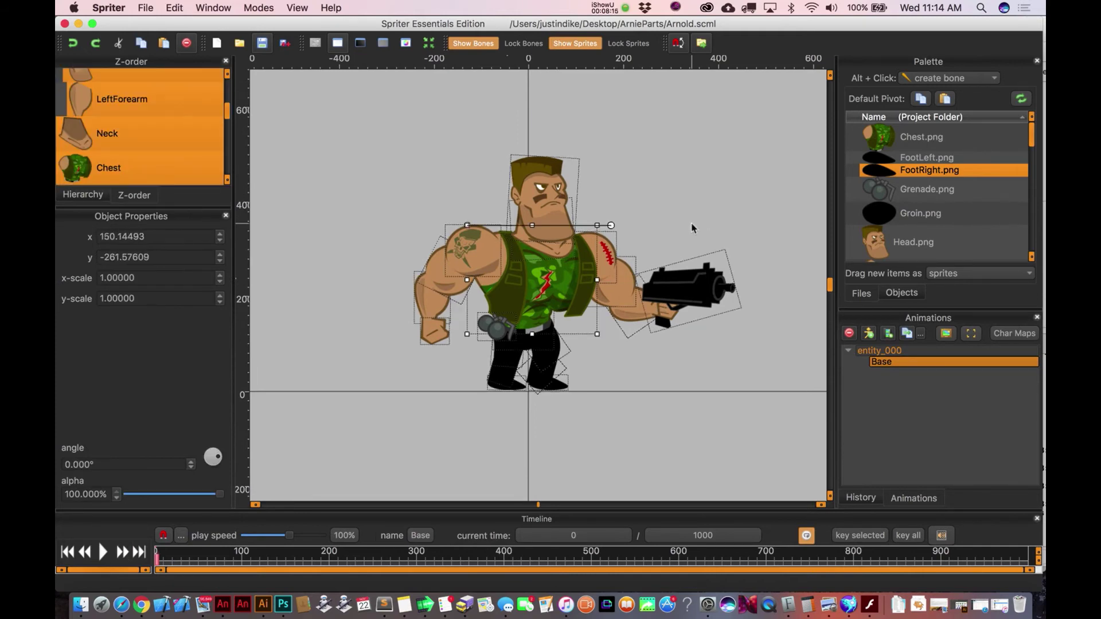
drag(548, 262, 551, 264)
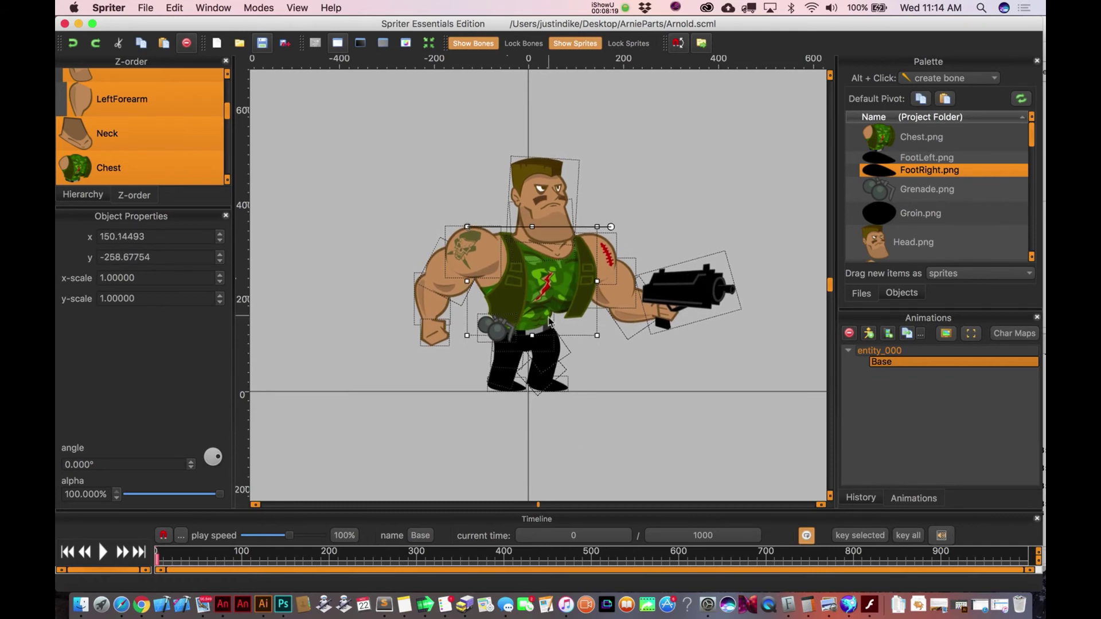
Step: Rename the Base animation to BaseUnrigged
click(603, 356)
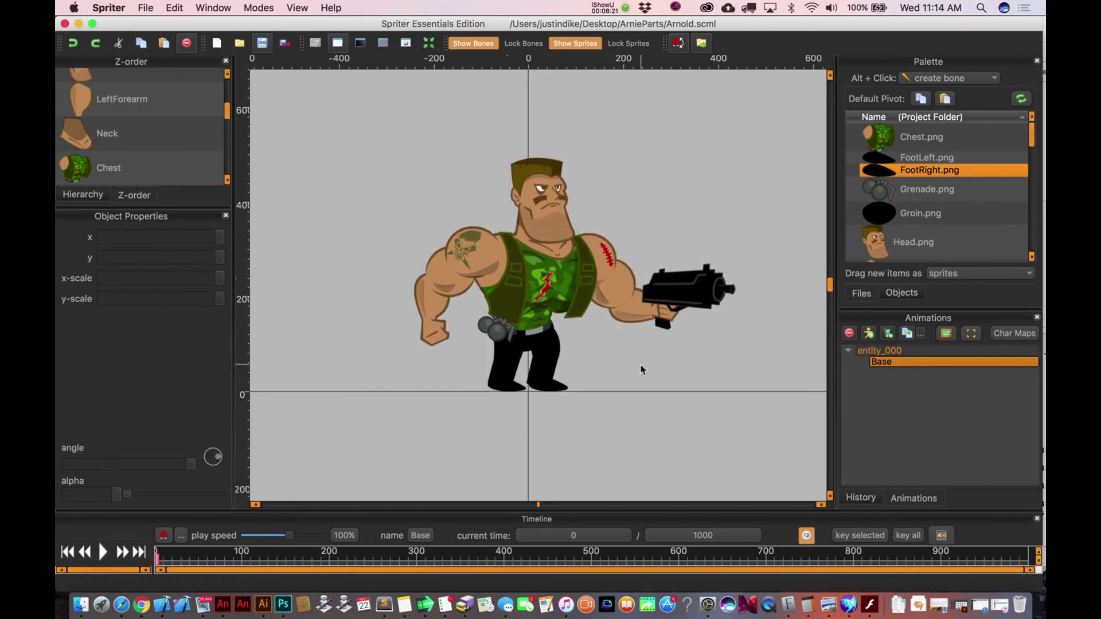
double_click(886, 364)
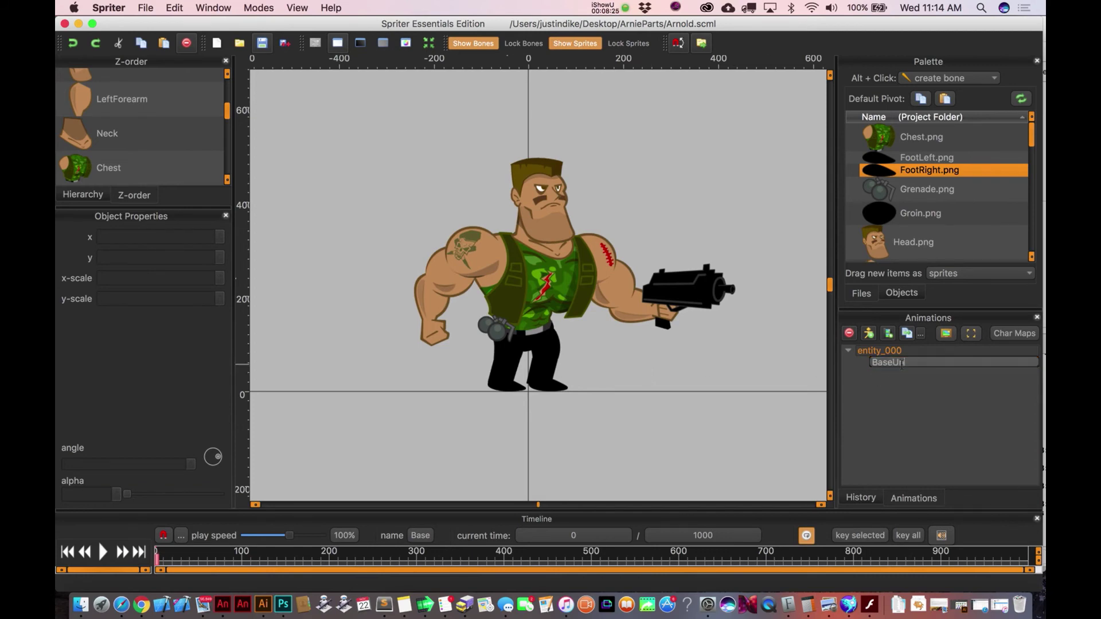
text(Unrigged)
key(Return)
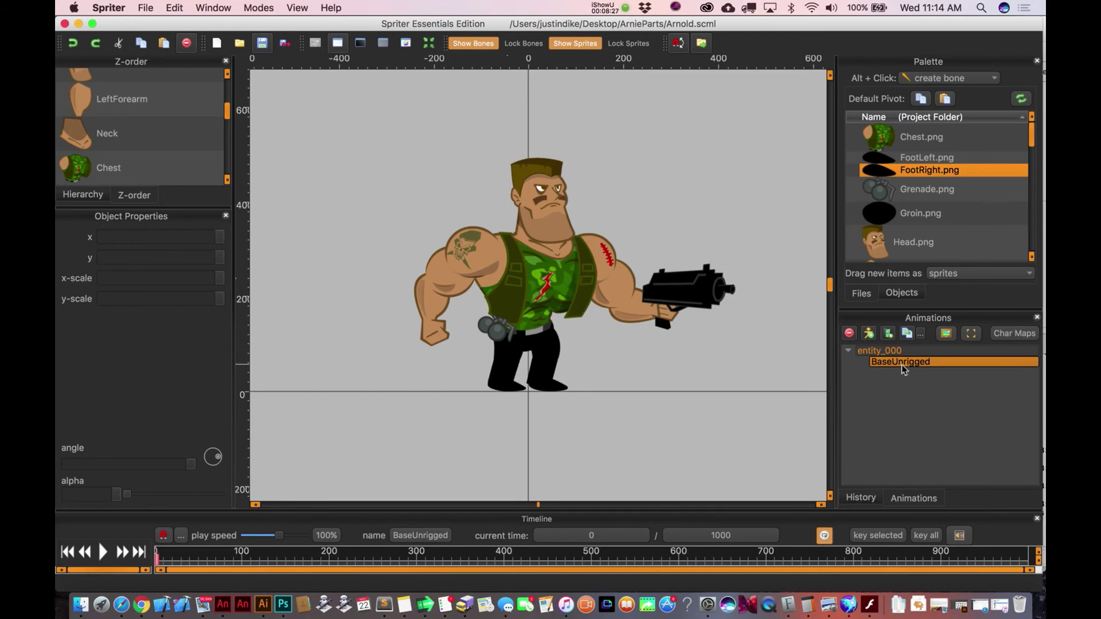
Step: Duplicate BaseUnrigged, rename the copy BaseRigged, and save the project
click(907, 335)
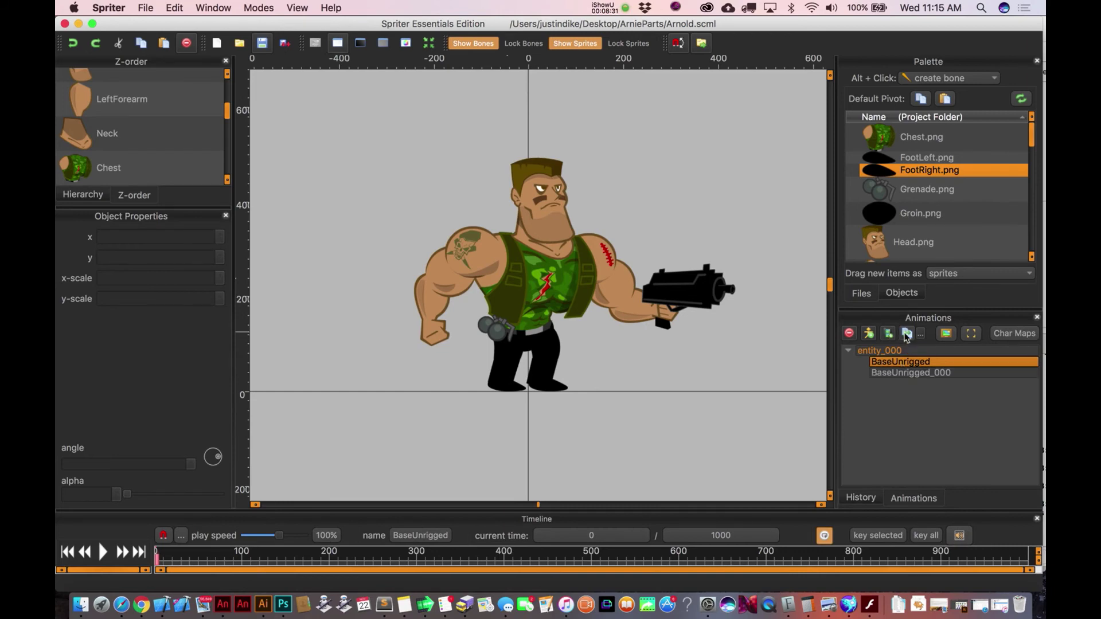
click(917, 373)
double_click(918, 372)
drag(892, 374, 954, 373)
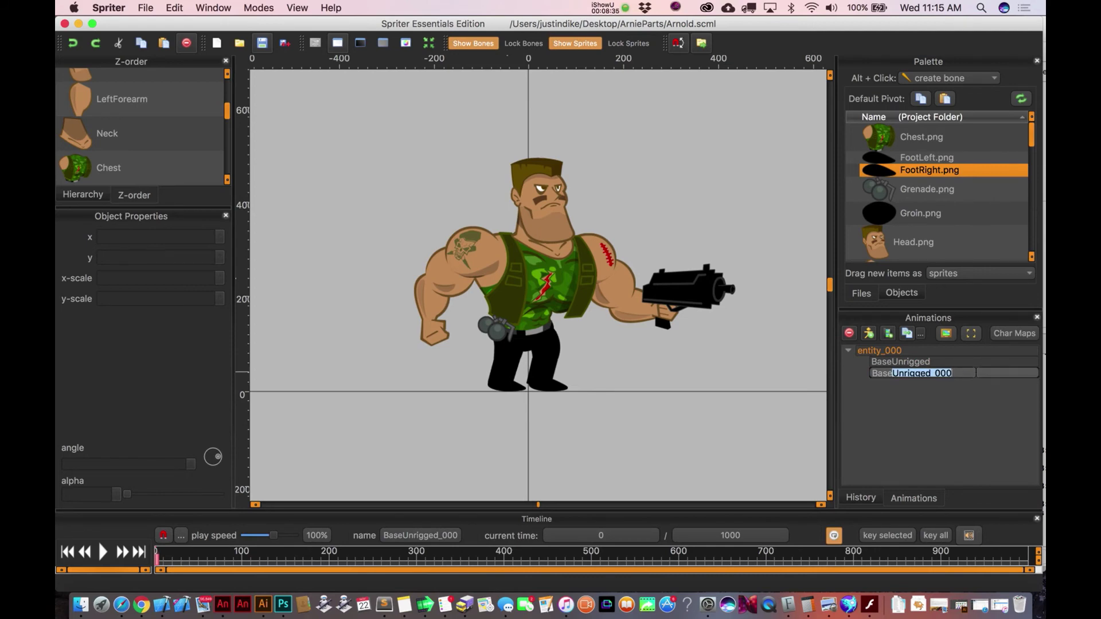
text(Rigging)
key(Return)
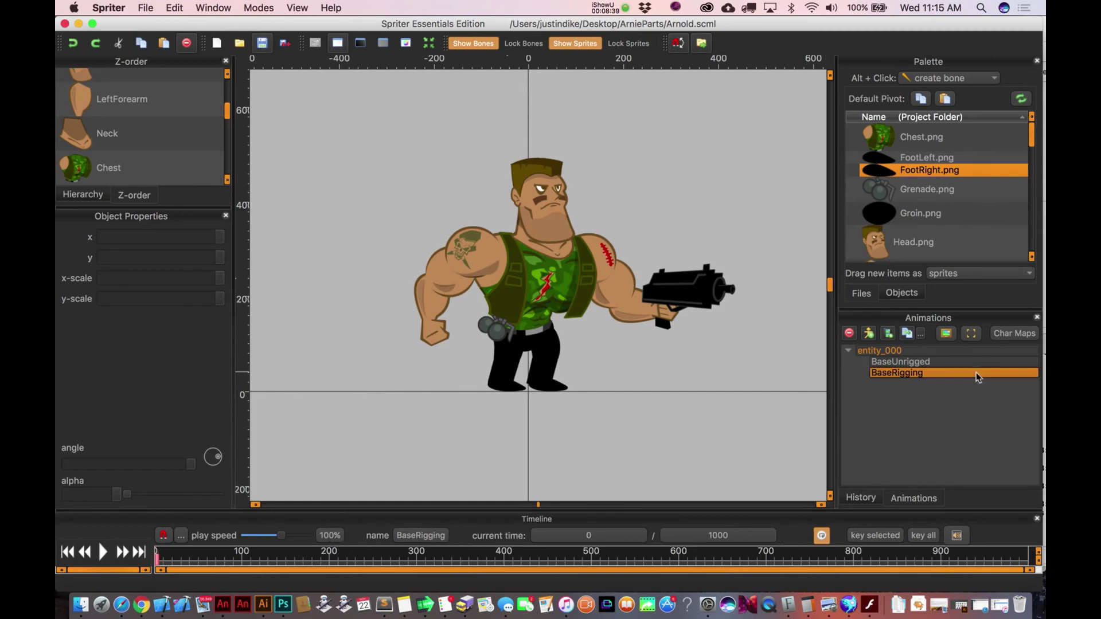
double_click(920, 374)
click(928, 378)
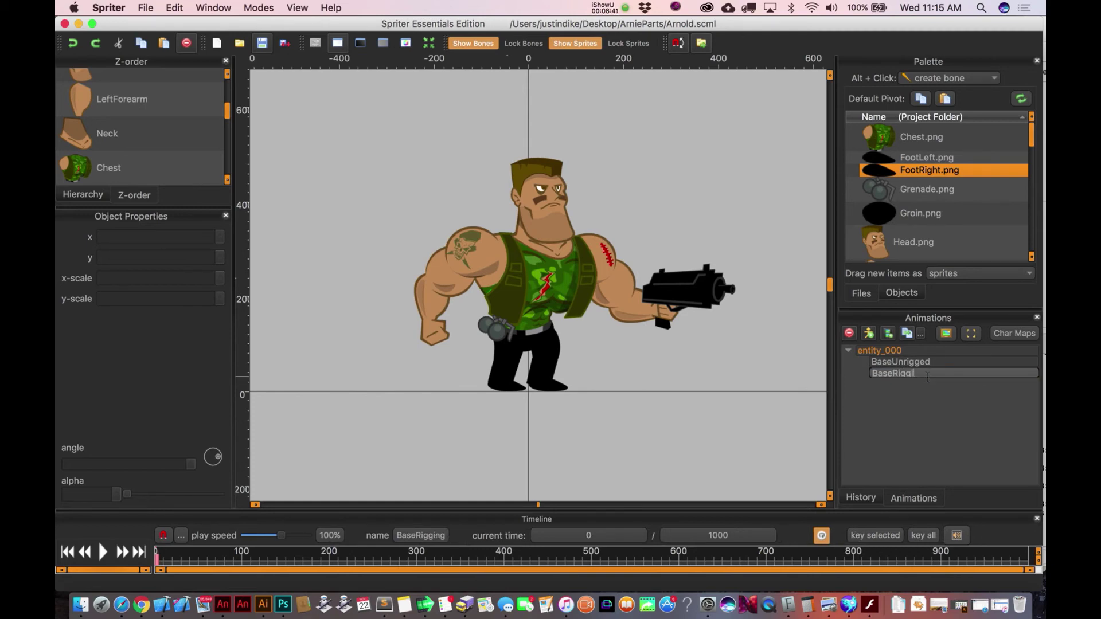
text(ed)
key(Return)
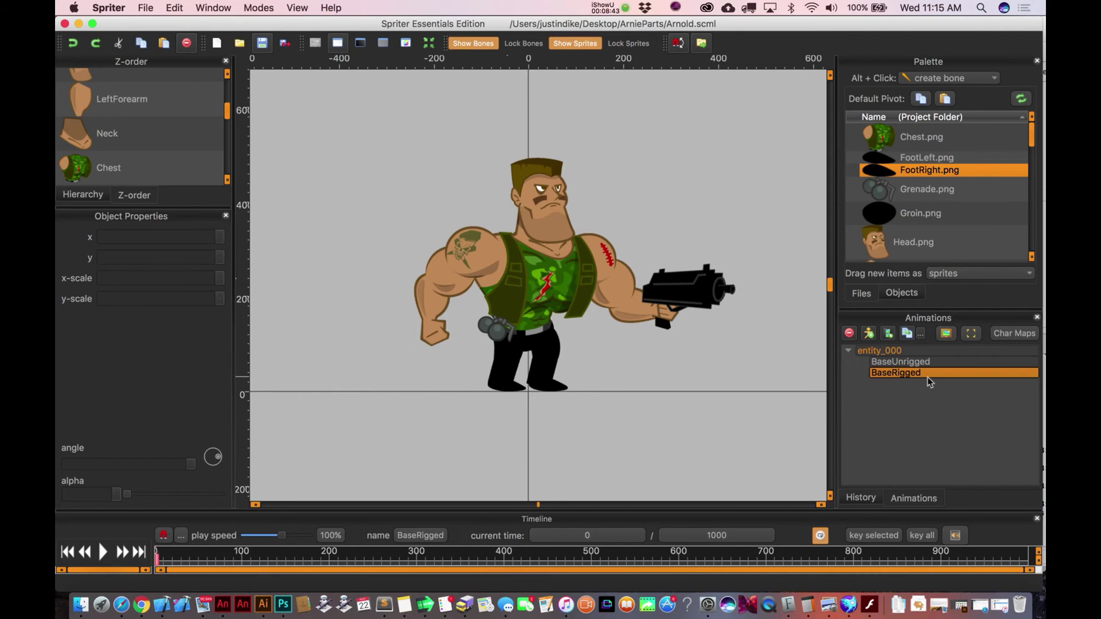
key(super+s)
Step: Lock the sprites, then check the current time (0) and animation length (1000)
click(629, 43)
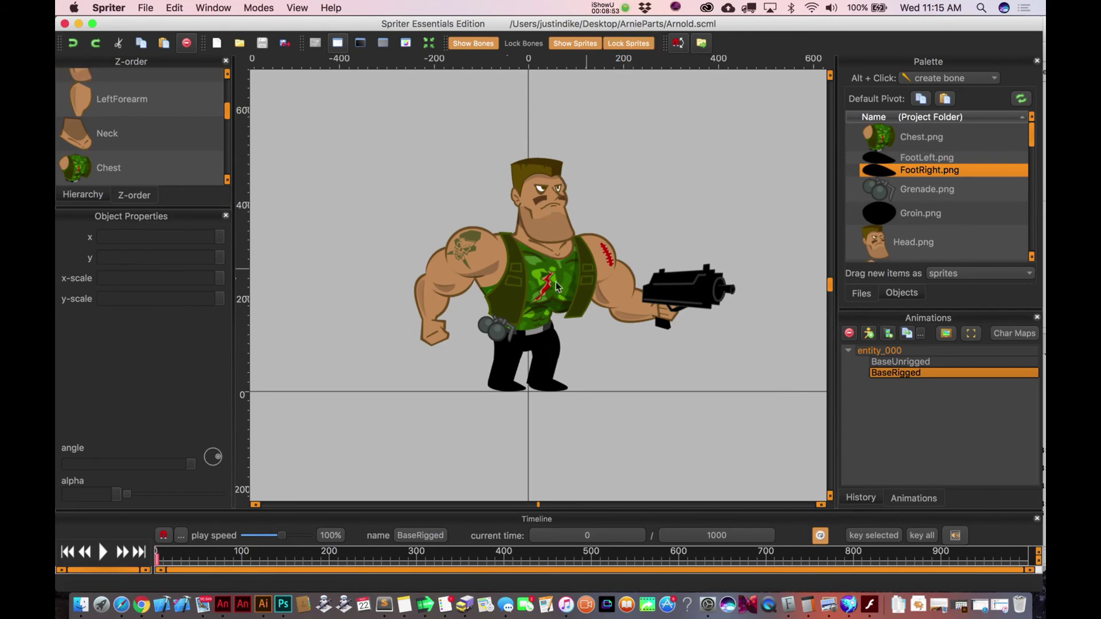
click(589, 299)
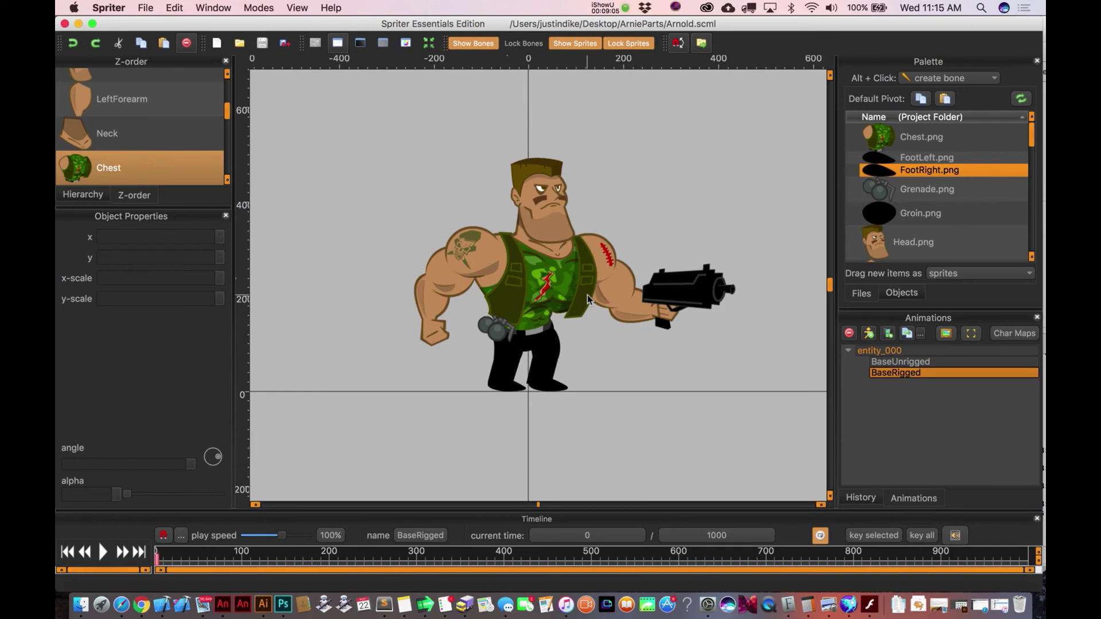
click(455, 481)
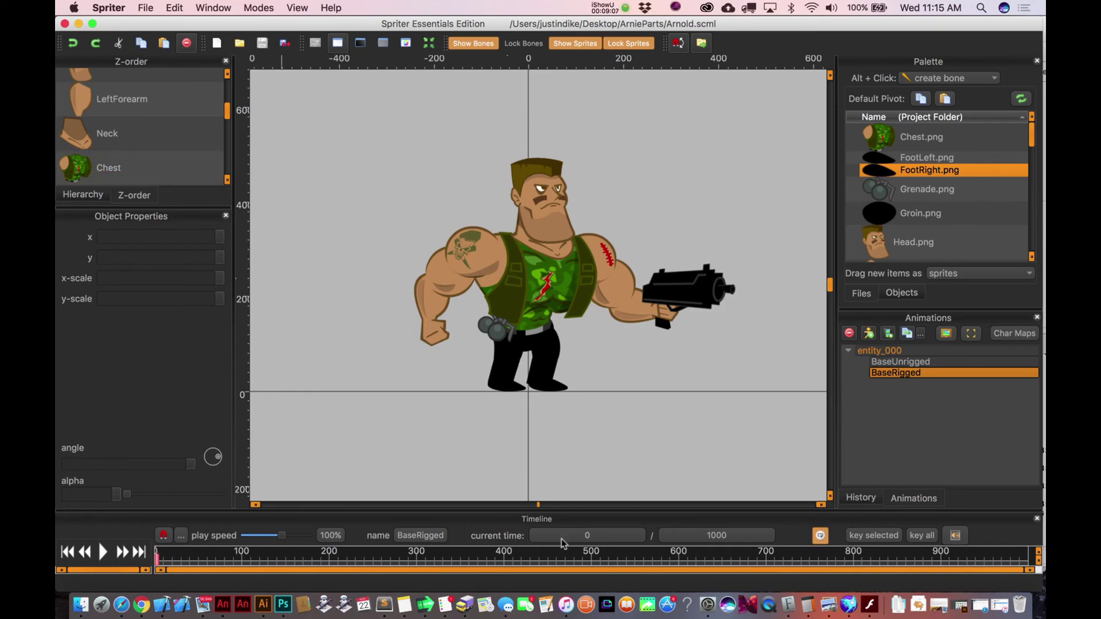
click(534, 539)
key(Return)
click(726, 536)
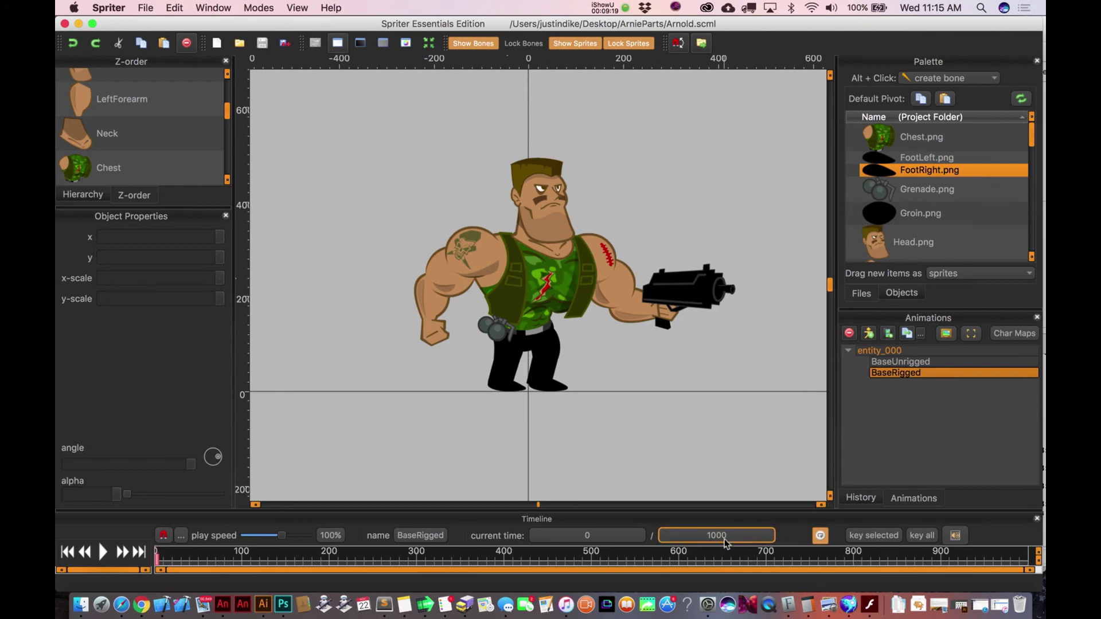
click(590, 537)
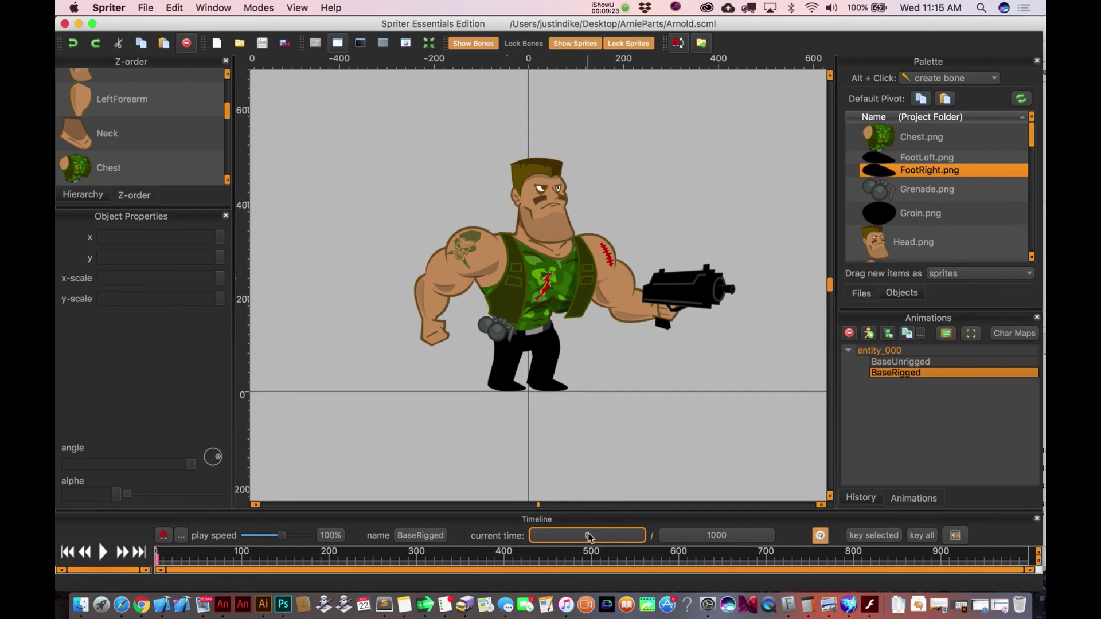
click(718, 542)
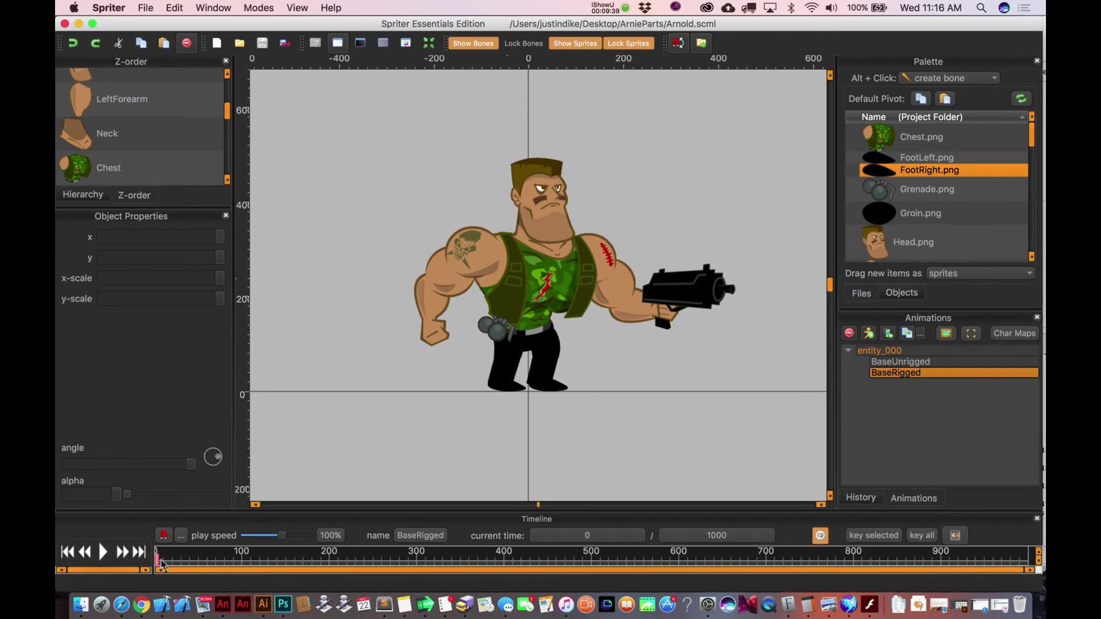
Step: Scrub the timeline to 465 and 185, then back to the start
drag(161, 564, 561, 562)
click(316, 561)
drag(241, 552, 156, 552)
Step: In the timeline snapping options, set Ruler Units to Milliseconds and uncheck Enable Snapping
click(182, 536)
click(165, 537)
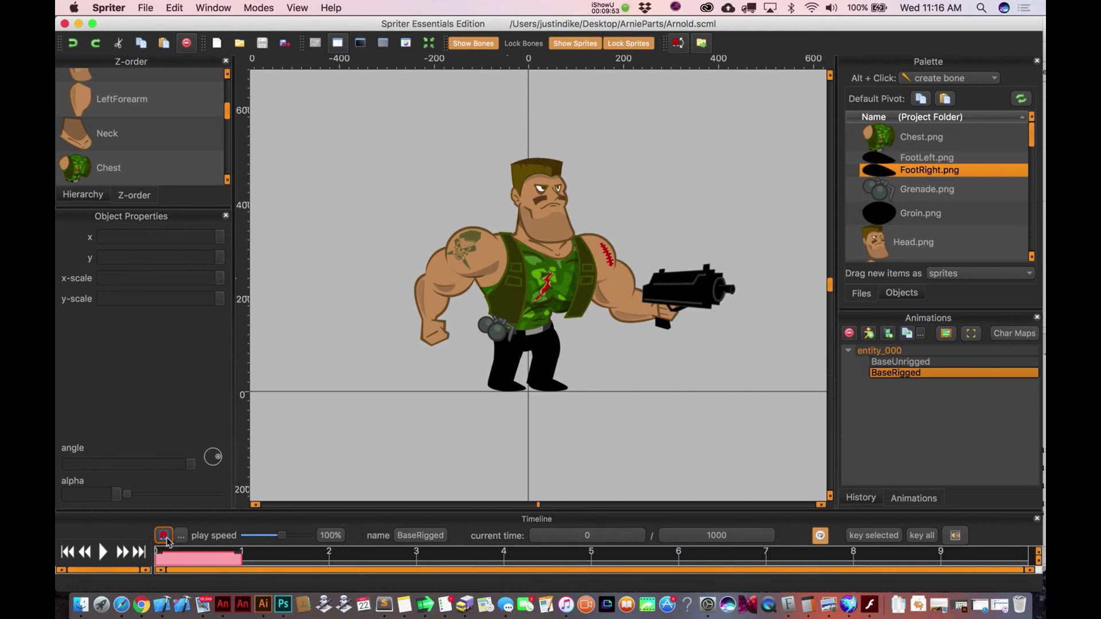
click(180, 537)
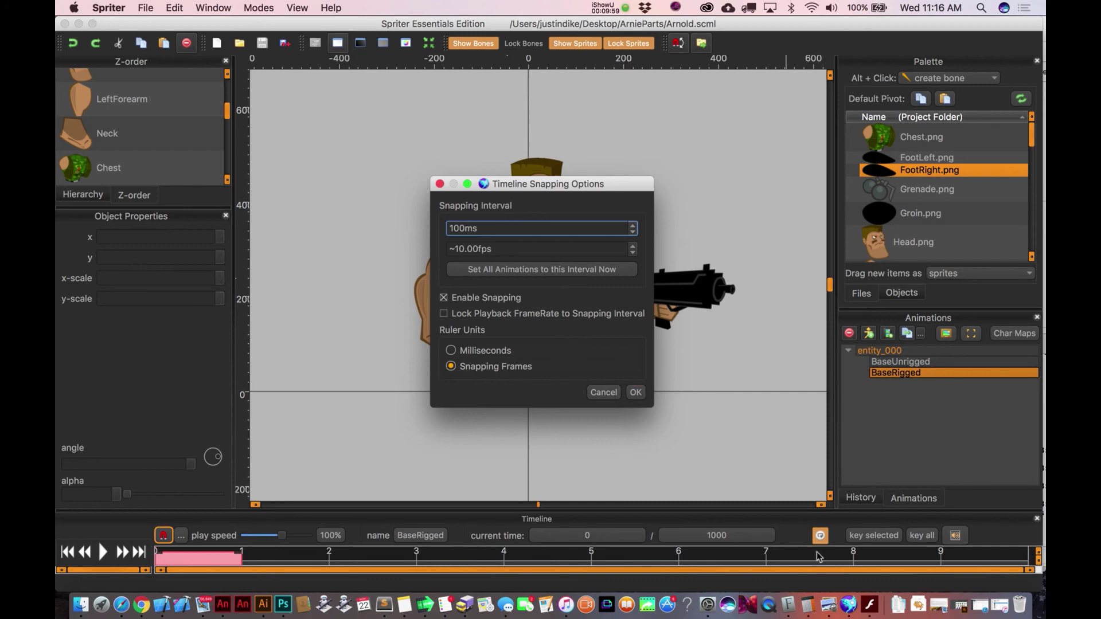
click(454, 356)
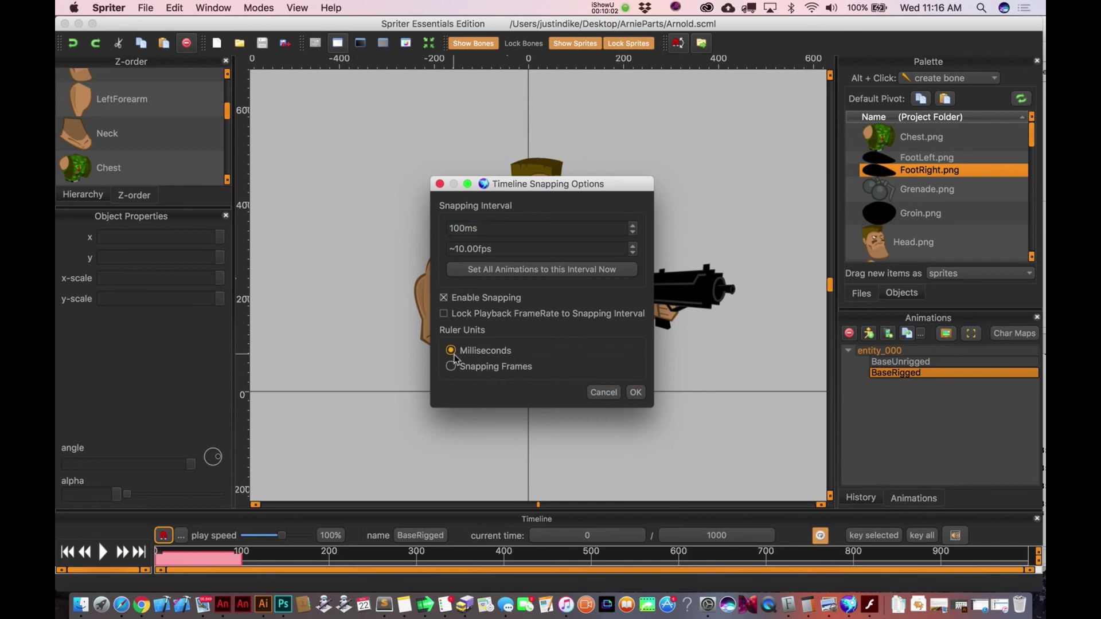
click(444, 298)
click(635, 393)
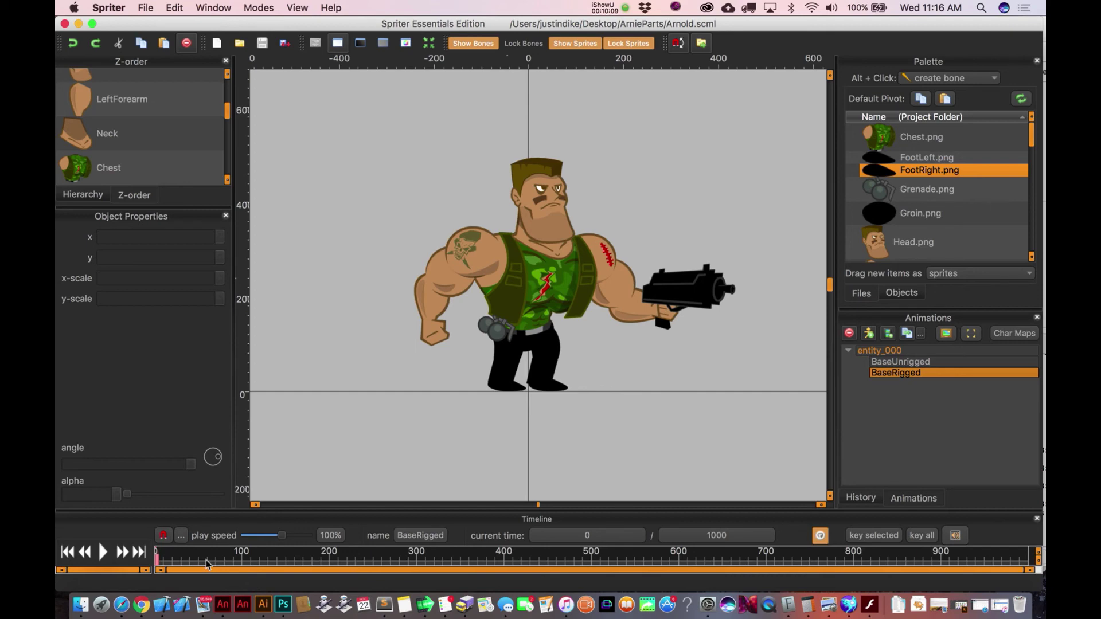
Step: Drag the playhead past 147 and 151 until the current time reads 500
drag(206, 564, 285, 563)
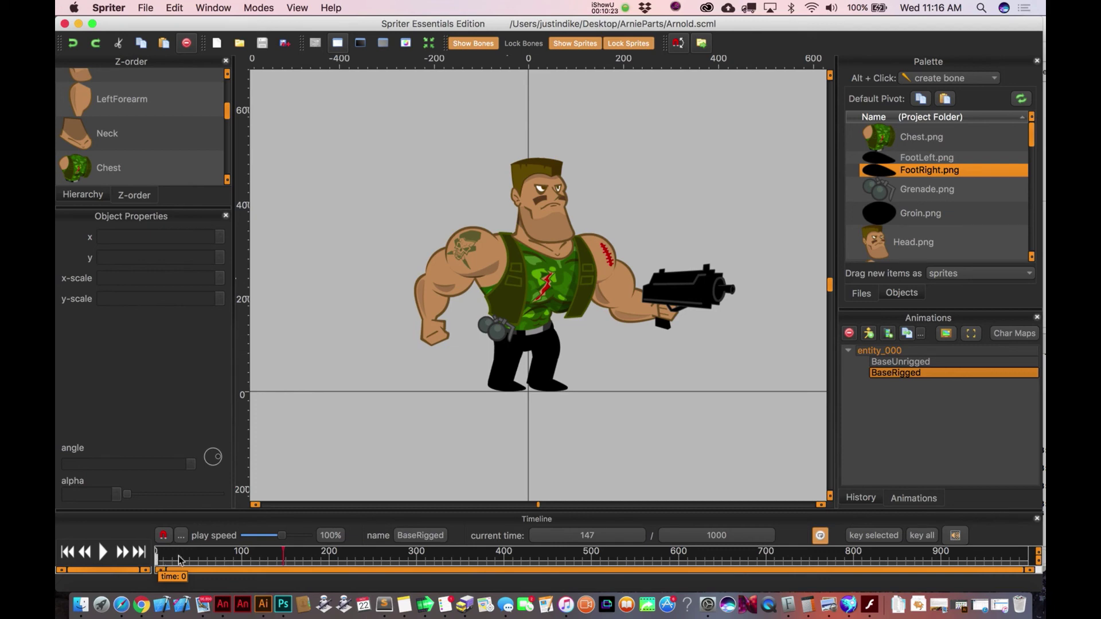
click(287, 559)
drag(287, 560, 593, 561)
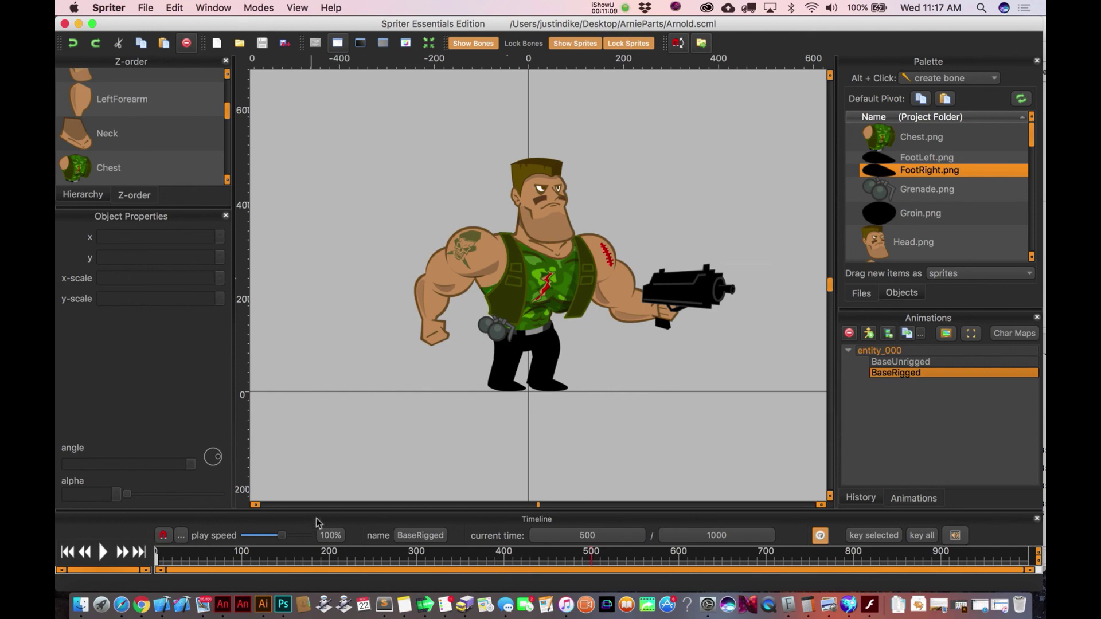
Step: Enlarge the timeline panel, expand and collapse the meta data track, then shrink it again
drag(325, 513, 340, 376)
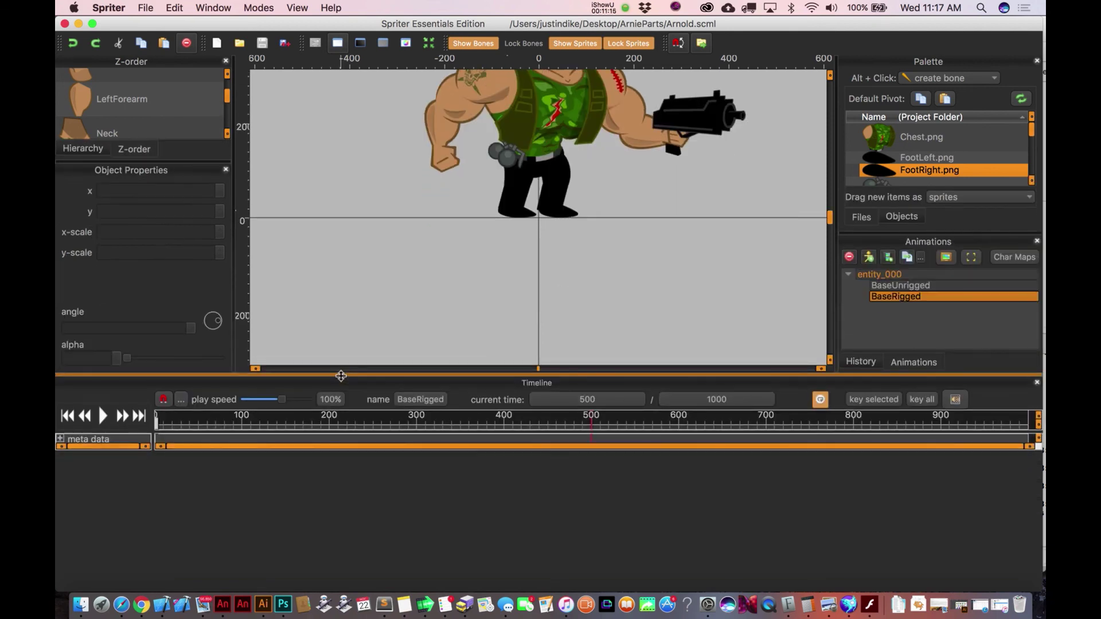
click(59, 439)
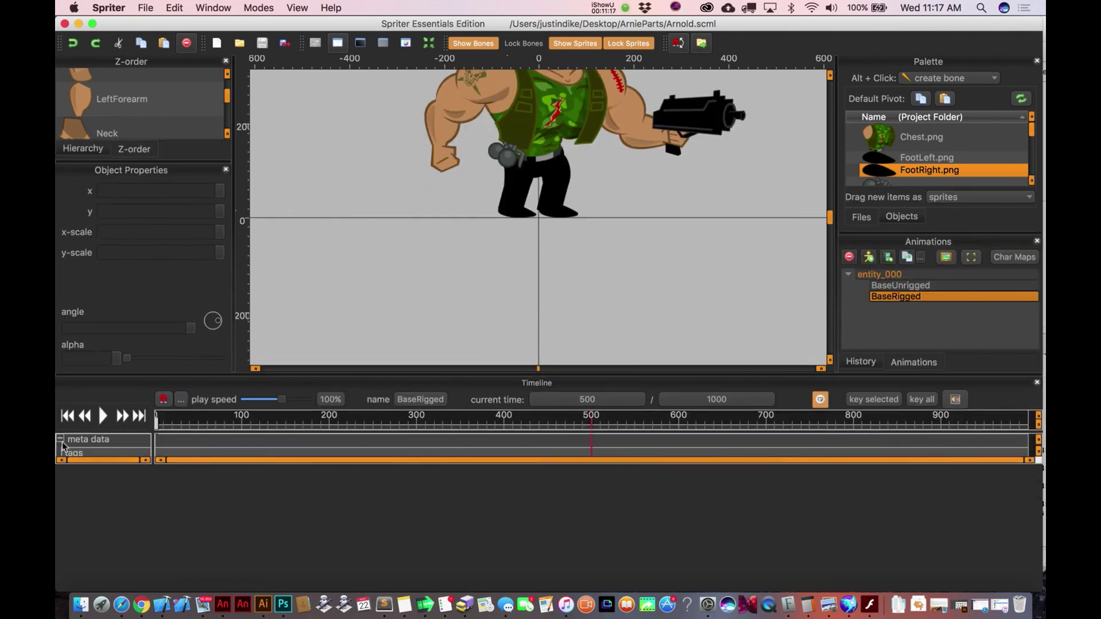
click(60, 440)
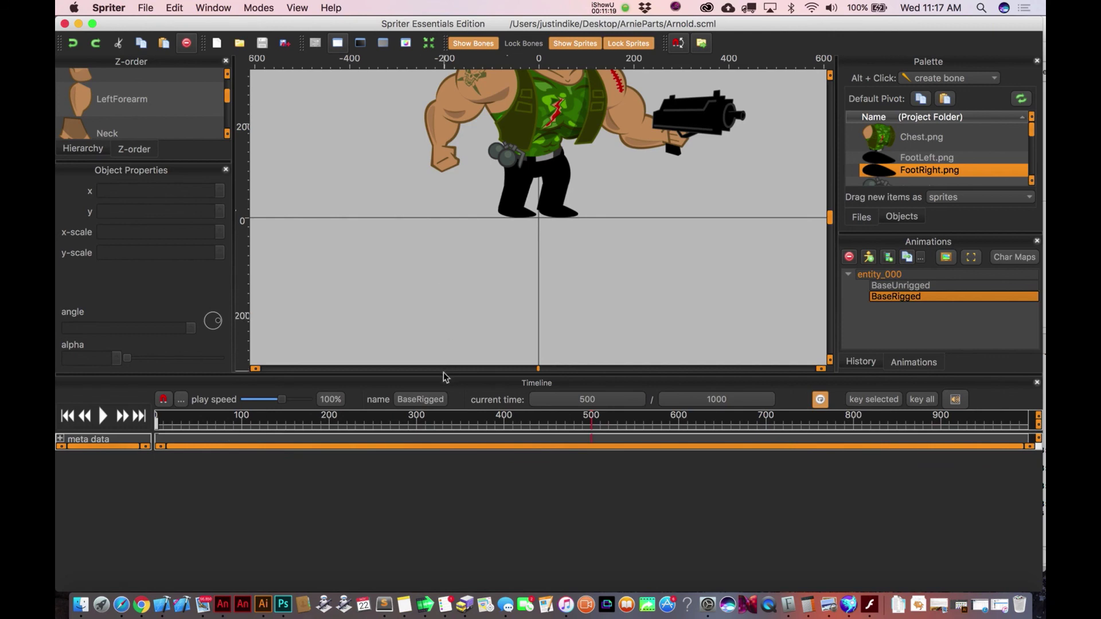
drag(445, 376, 344, 493)
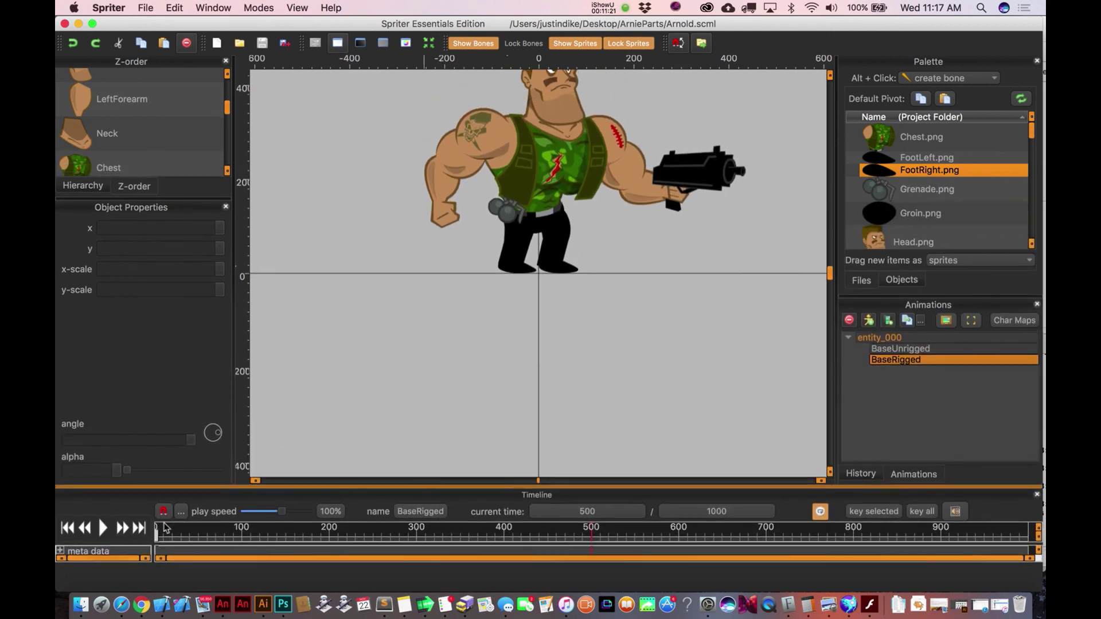
Step: Turn the timeline's show sprites option on, then off again
right_click(114, 558)
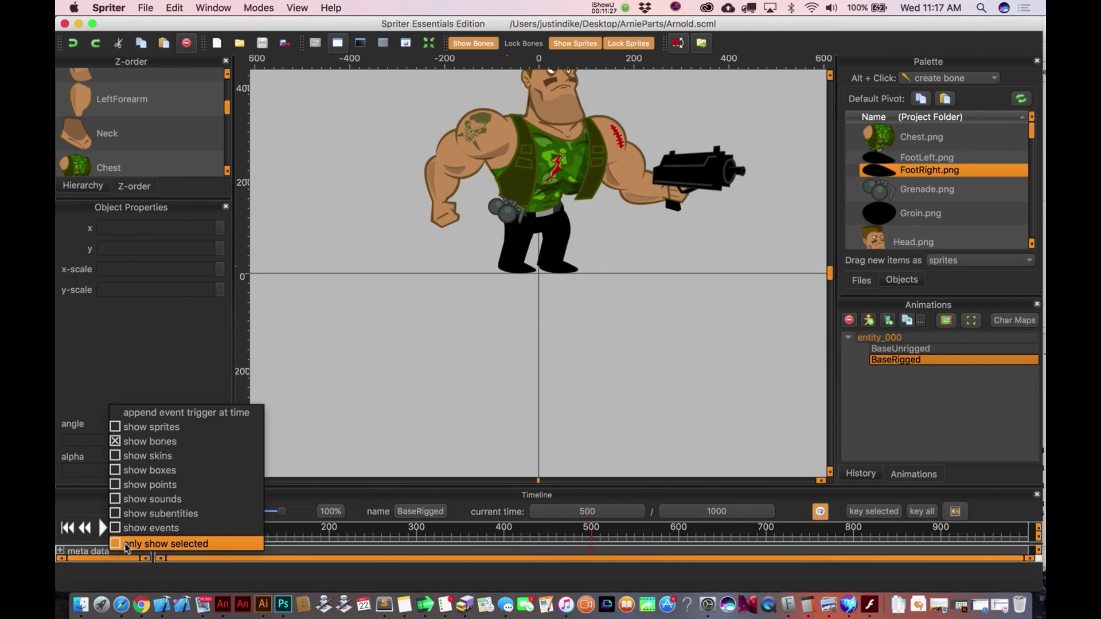
click(122, 432)
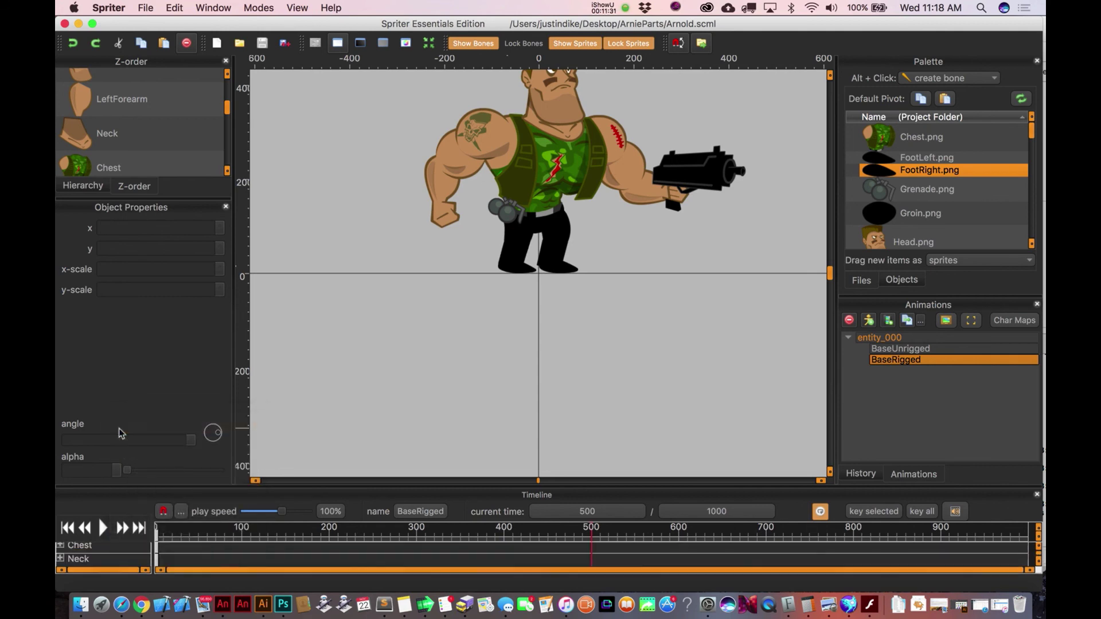
right_click(111, 559)
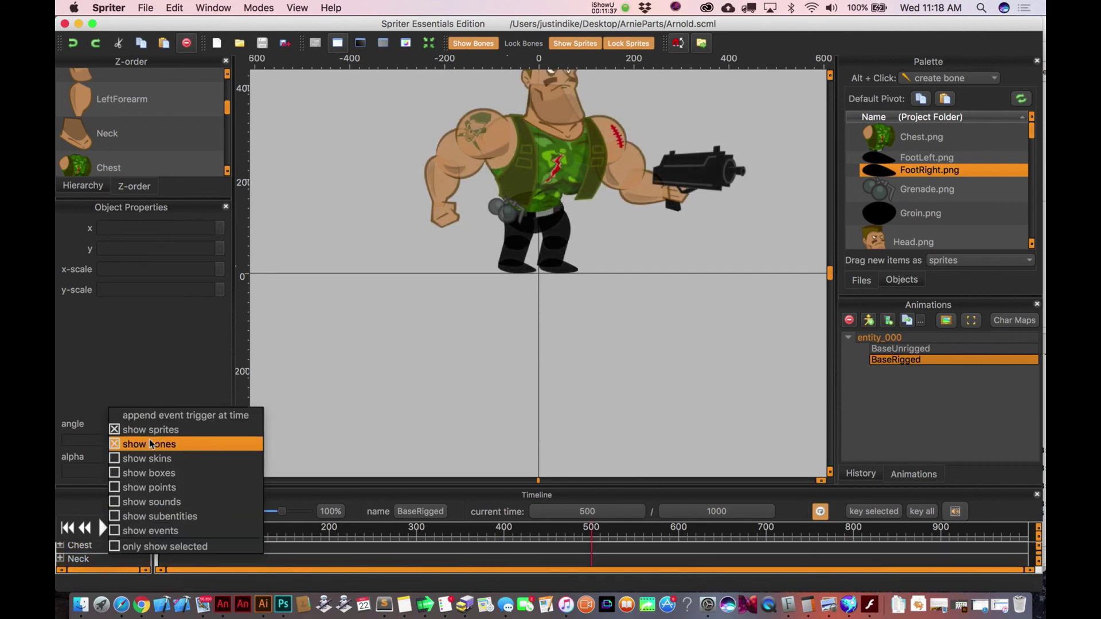
click(121, 435)
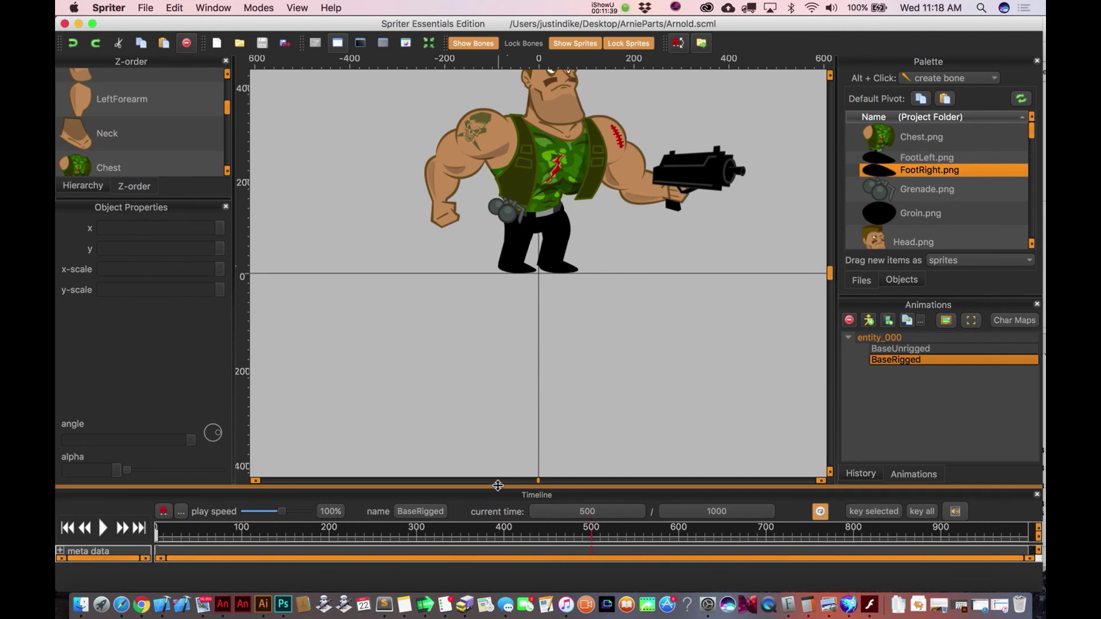
Step: Zoom and pan the canvas to bring the whole soldier into the middle
scroll(532, 381, up, 2)
scroll(533, 381, down, 2)
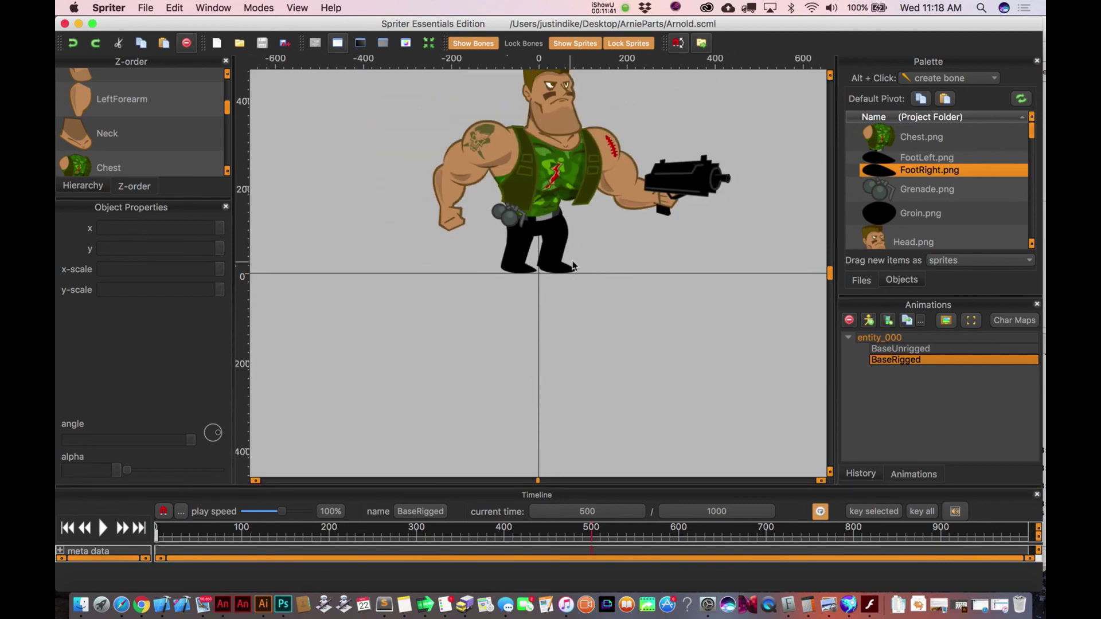
drag(583, 251, 575, 349)
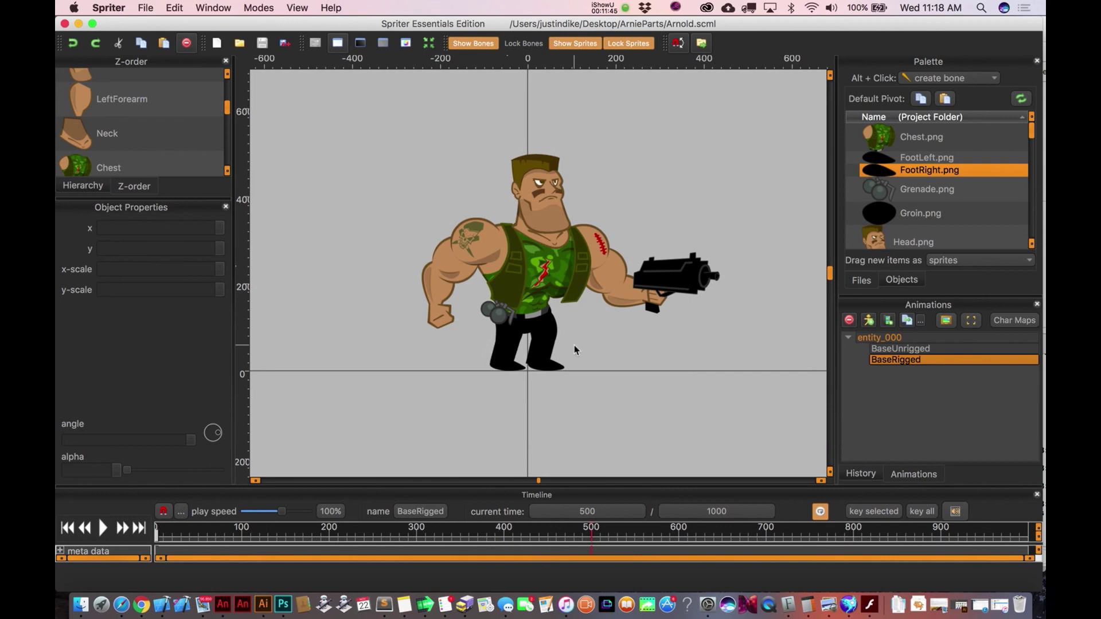